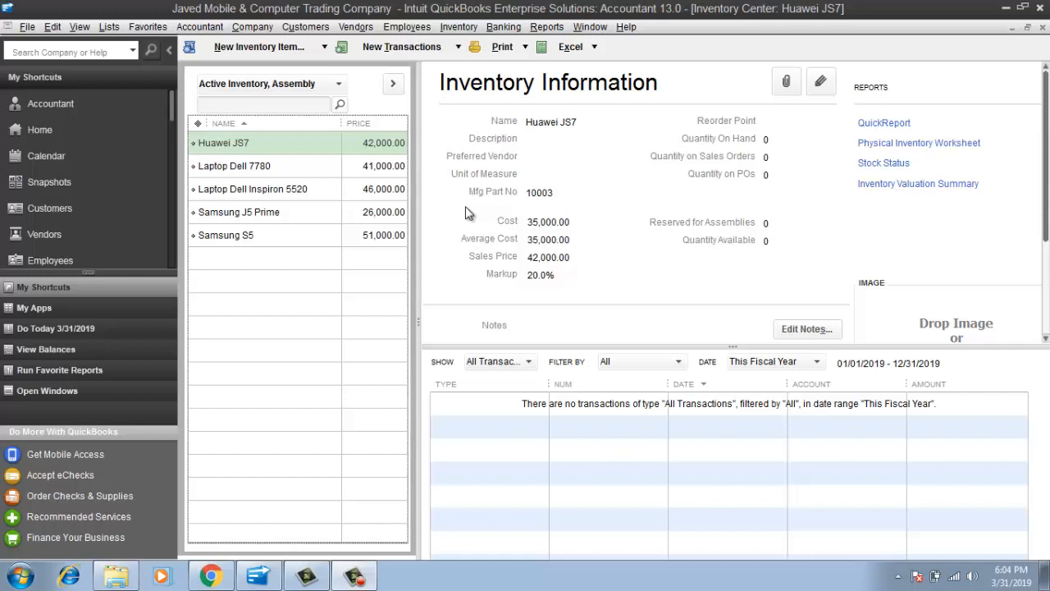
Open the Vendor Center from the Vendors menu and show the New Vendor options
{"action": "left_click", "coordinate": [356, 27]}
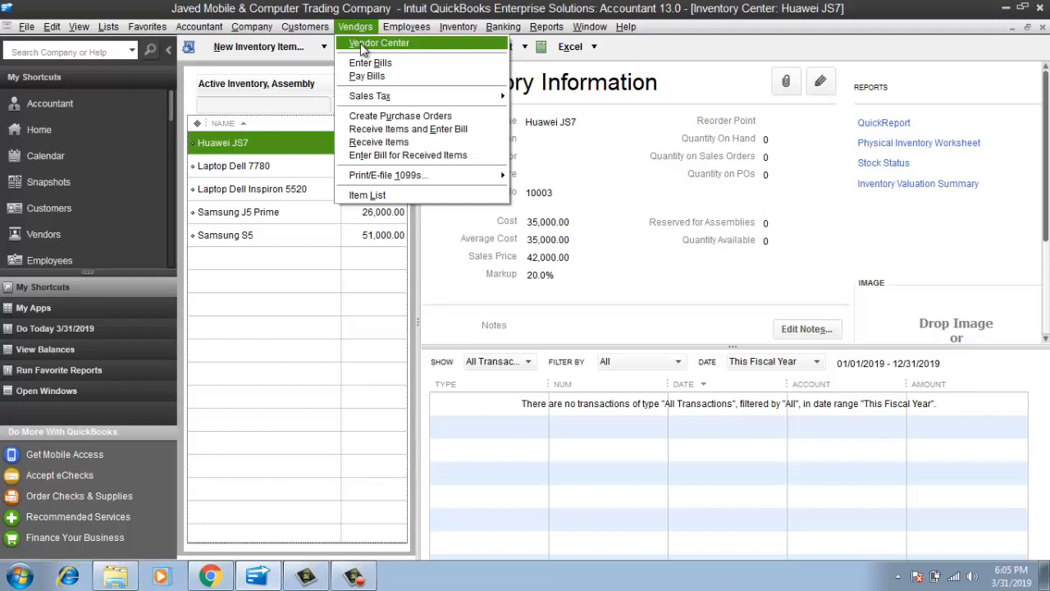
{"action": "left_click", "coordinate": [363, 46]}
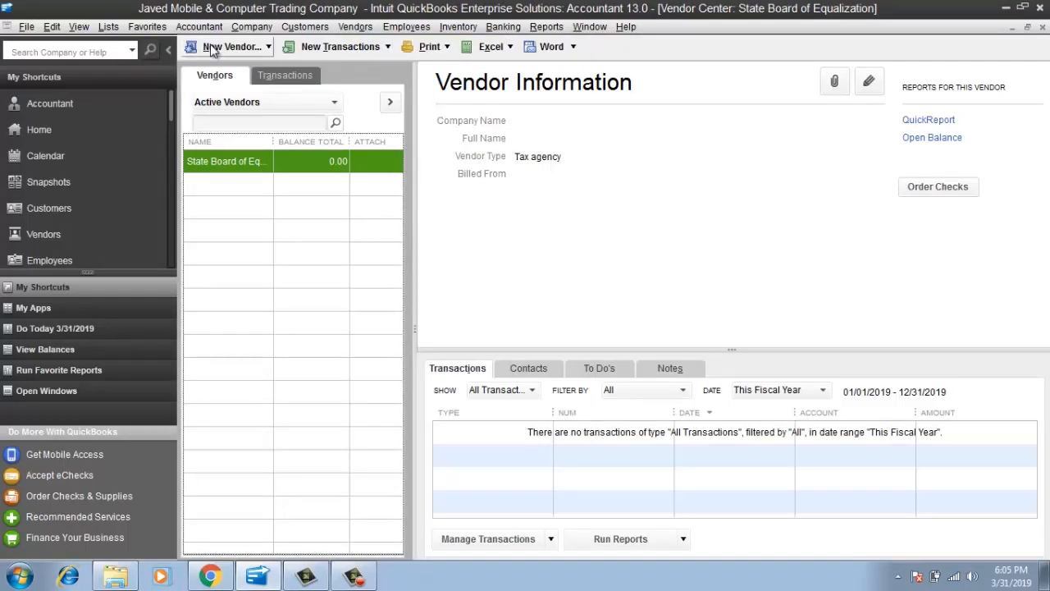
{"action": "left_click", "coordinate": [220, 50]}
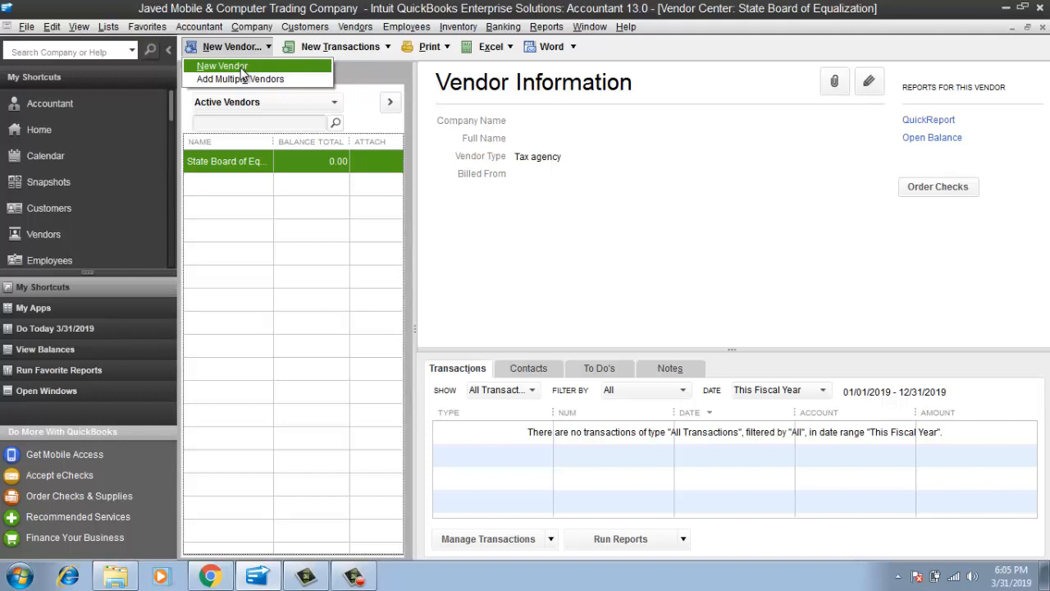
Create vendor Saleem Electric Company with a 0.00 opening balance and matching company name
{"action": "left_click", "coordinate": [241, 68]}
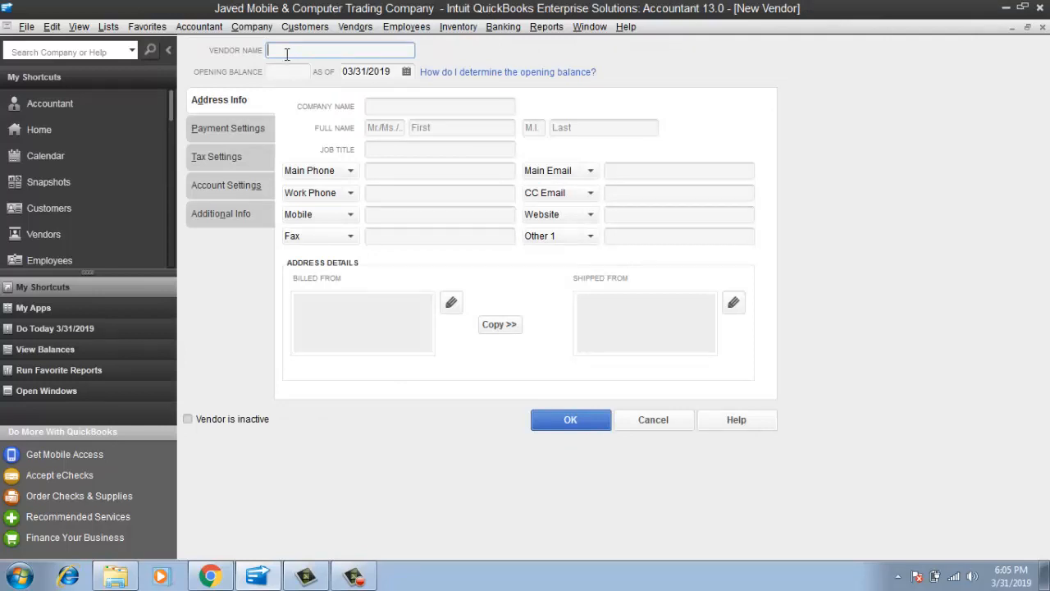
{"action": "type", "text": "Saleem Electric Company"}
{"action": "key", "text": "Tab"}
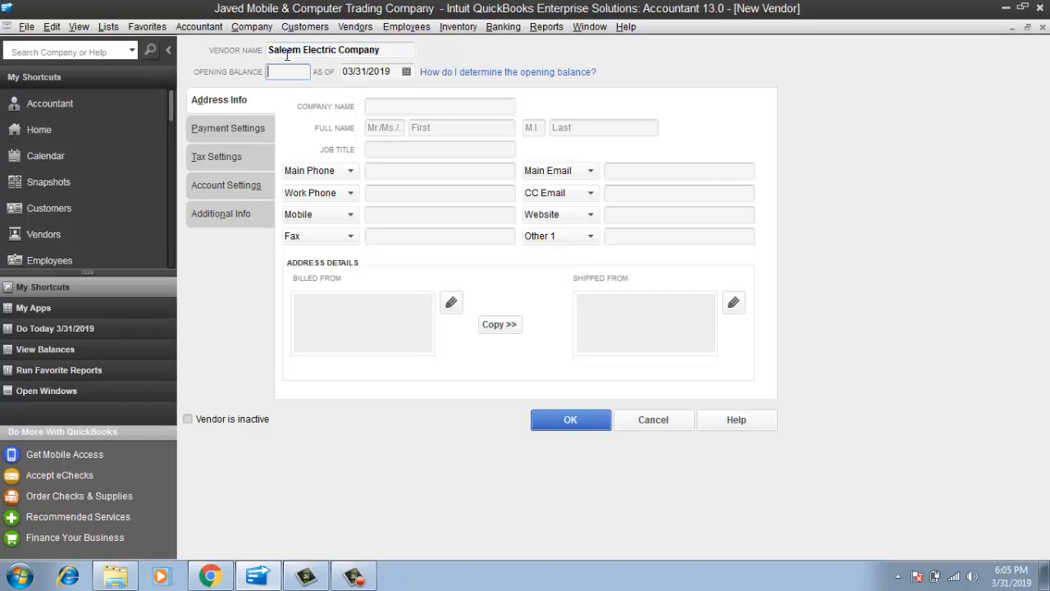
{"action": "key", "text": "Tab"}
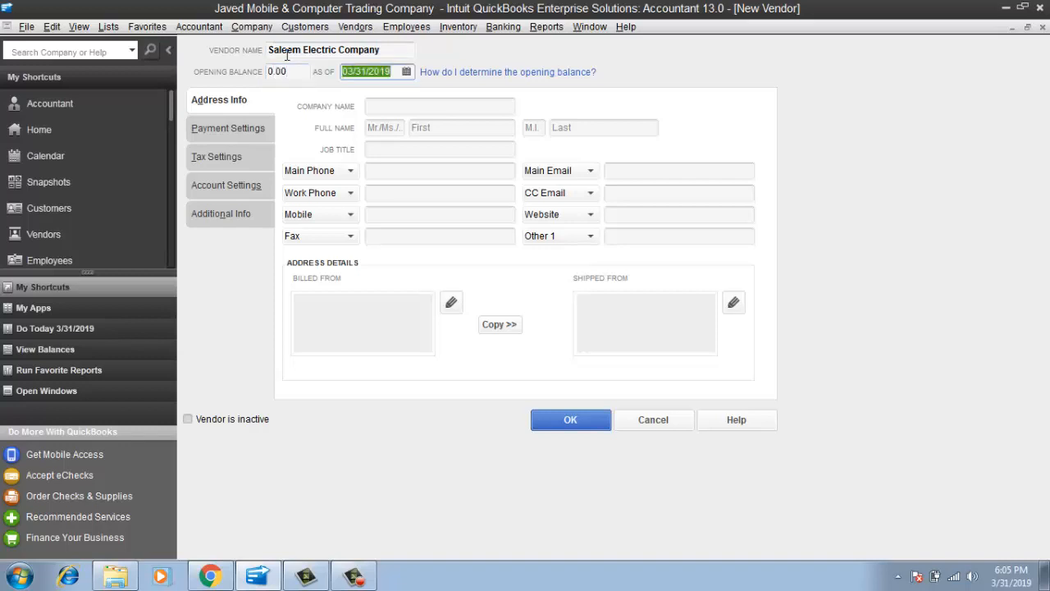
{"action": "key", "text": "Tab"}
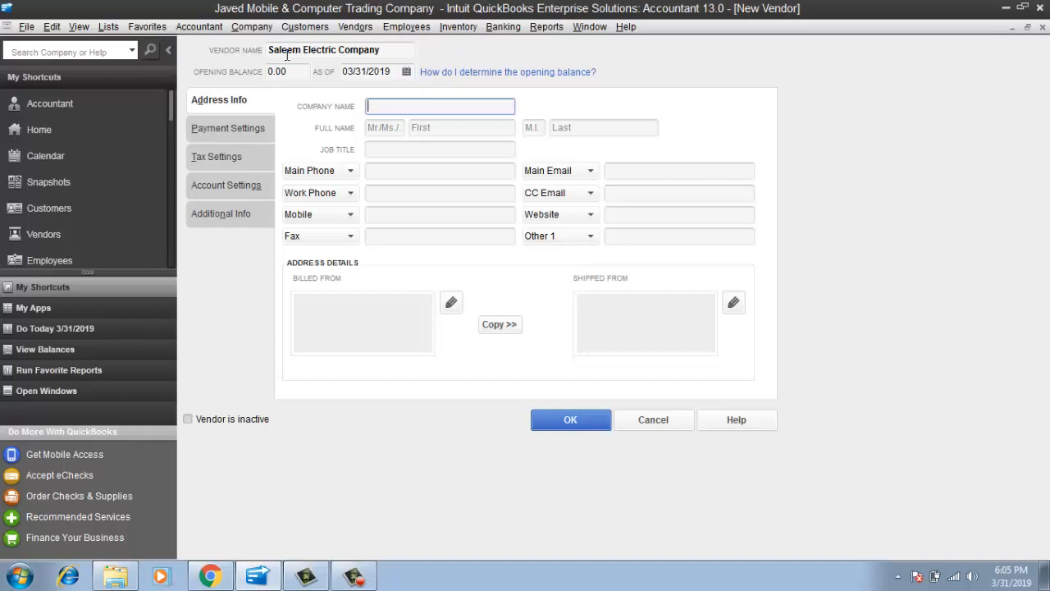
{"action": "type", "text": "Saleem Electric Company"}
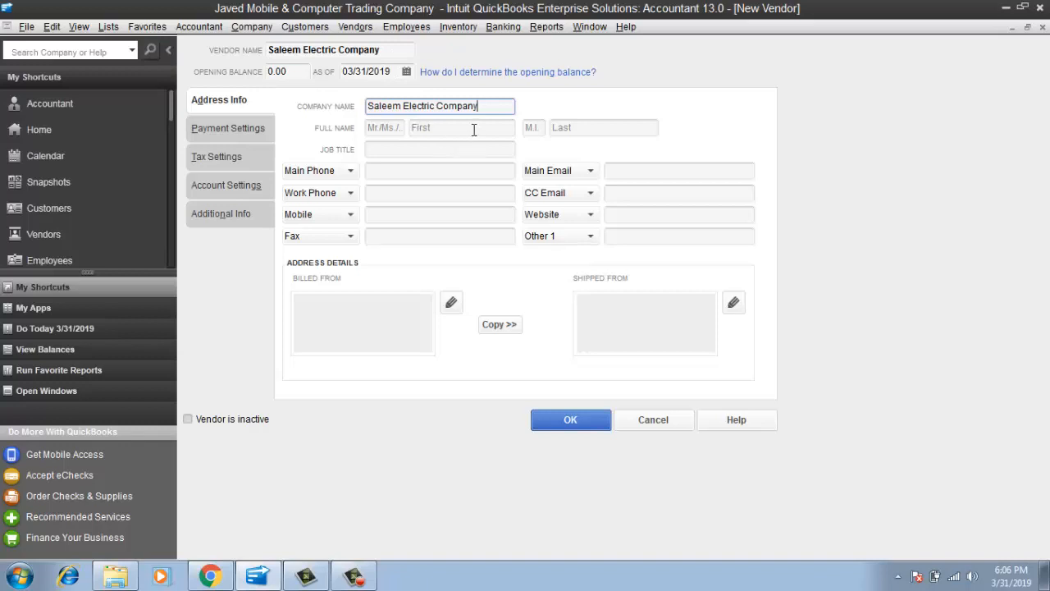
Enter the contact as Mr with first and last name, and job title GM Marketing
{"action": "left_click", "coordinate": [379, 129]}
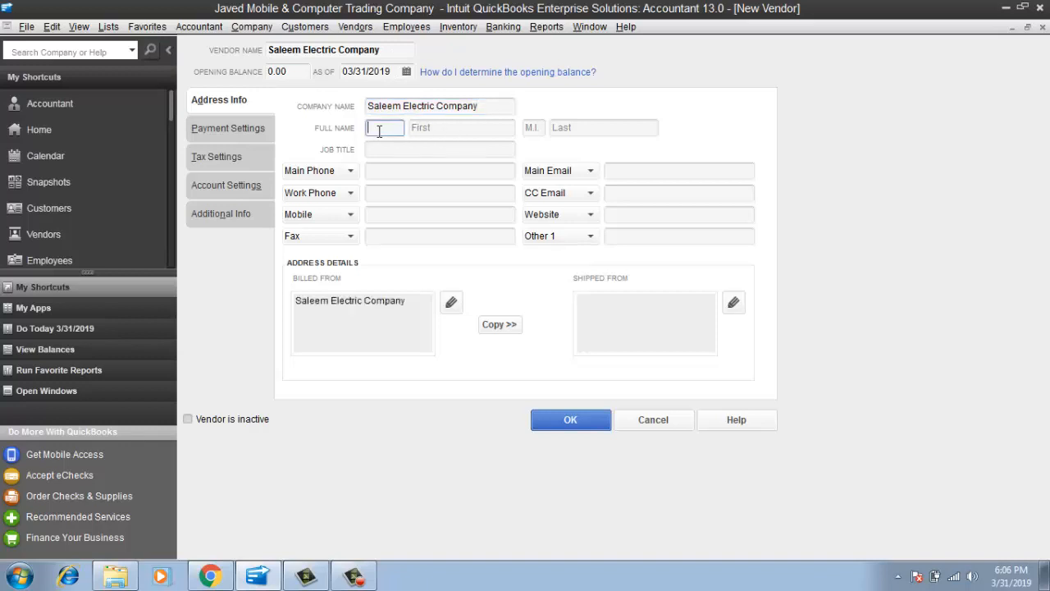
{"action": "type", "text": "Mr"}
{"action": "key", "text": "Tab"}
{"action": "key", "text": "Tab"}
{"action": "key", "text": "Tab"}
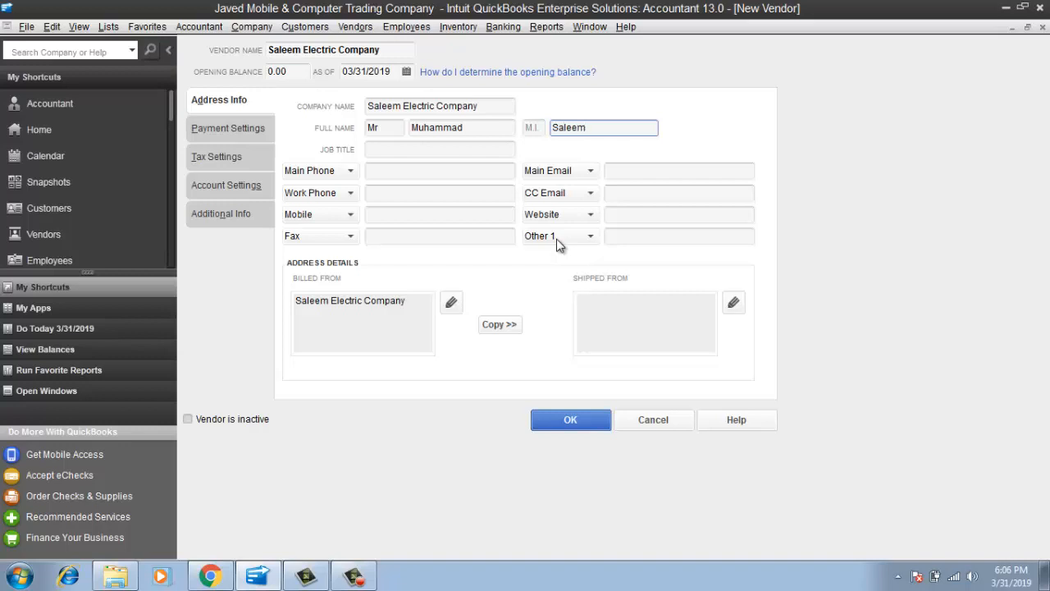
{"action": "key", "text": "Tab"}
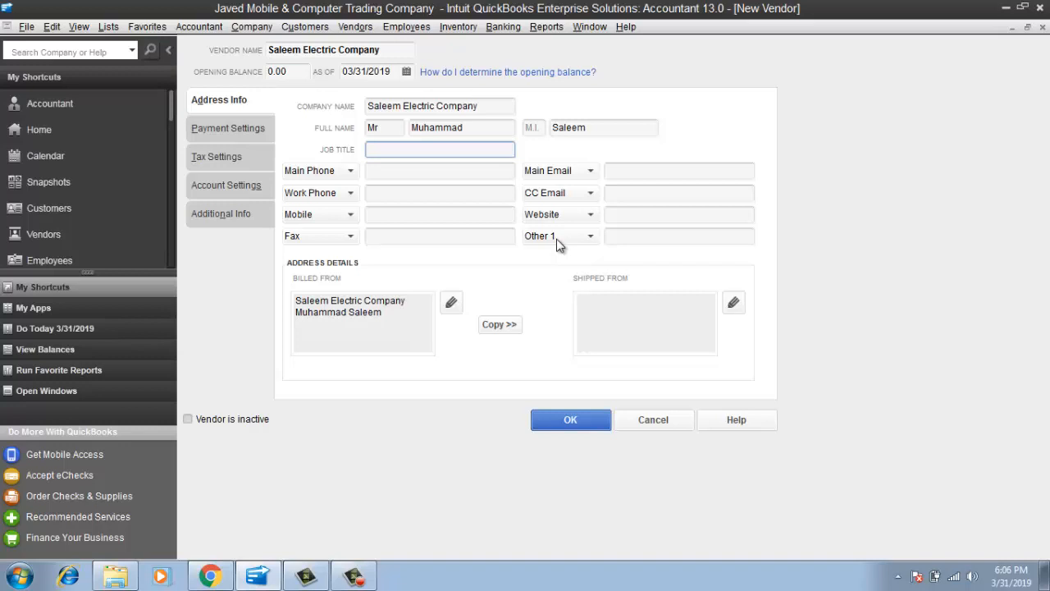
{"action": "type", "text": "Mark"}
{"action": "key", "text": "BackSpace"}
{"action": "key", "text": "BackSpace"}
{"action": "key", "text": "BackSpace"}
{"action": "key", "text": "BackSpace"}
{"action": "type", "text": "GM Marketing"}
{"action": "key", "text": "Tab"}
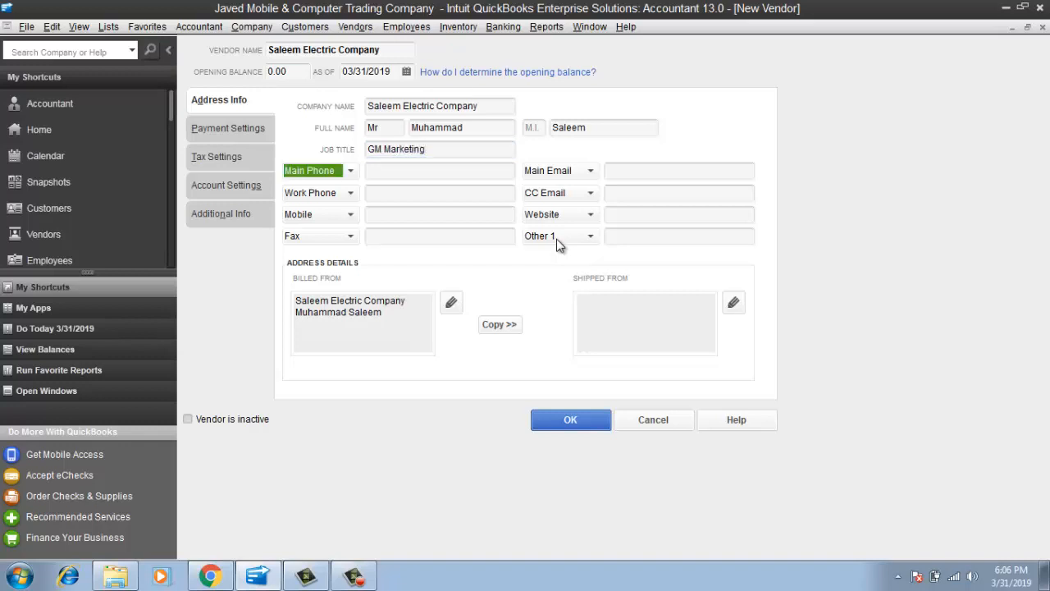
{"action": "key", "text": "Tab"}
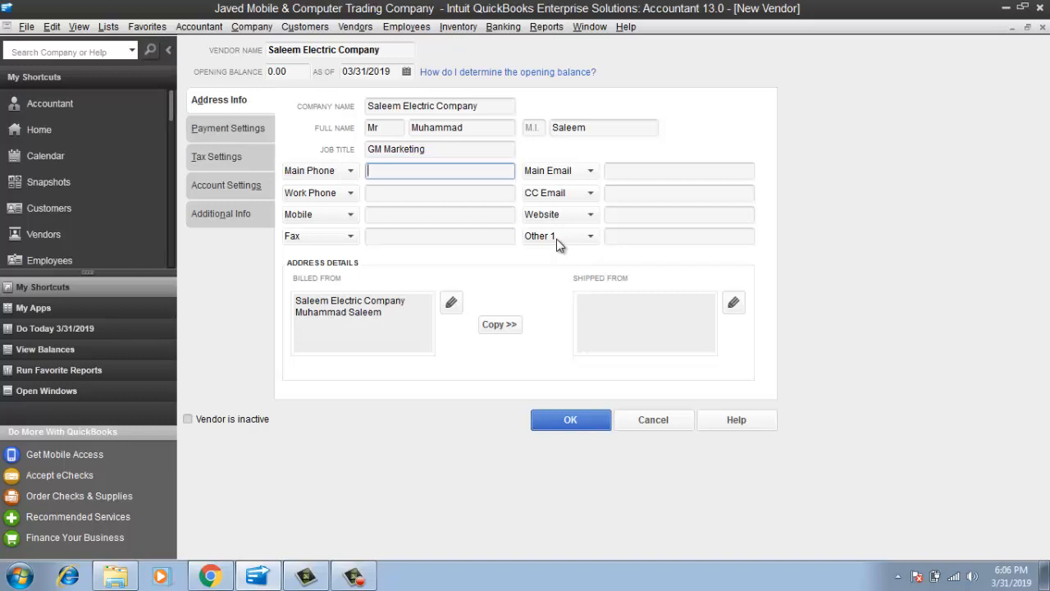
Enter the vendor's main phone number and main e-mail address
{"action": "key", "text": "Tab"}
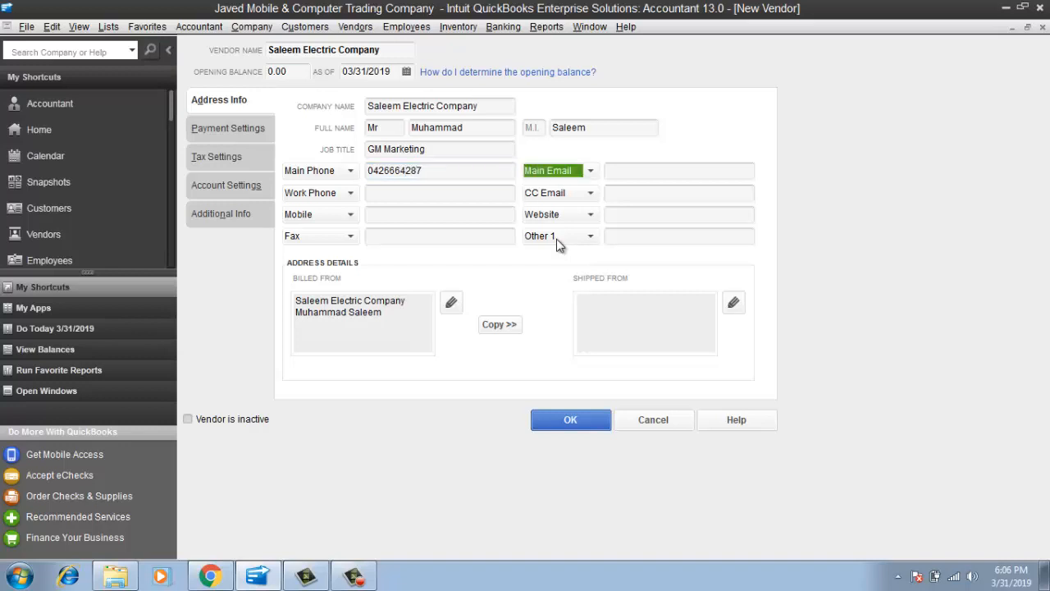
{"action": "key", "text": "Tab"}
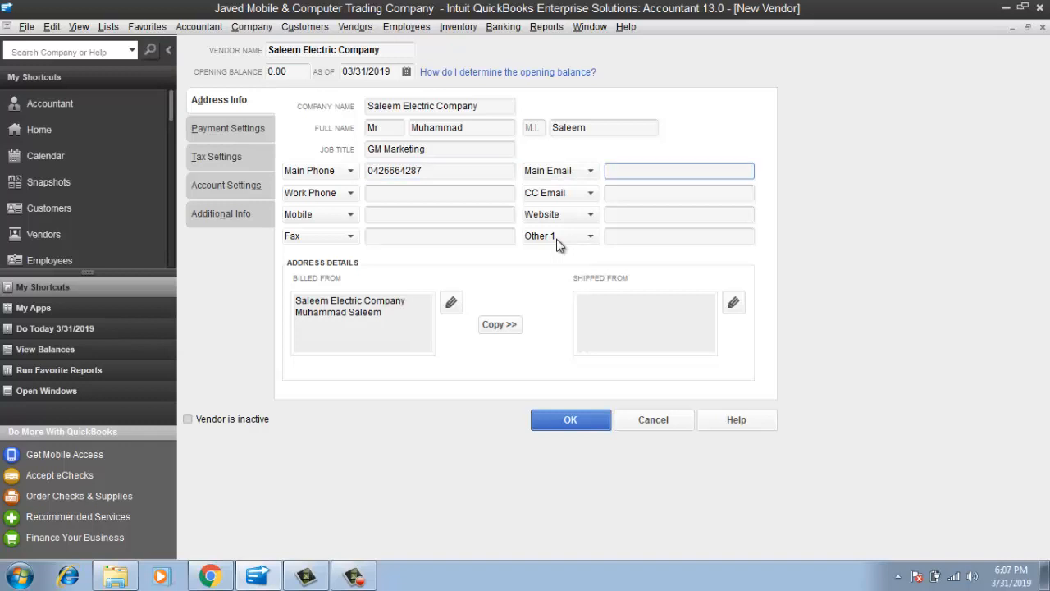
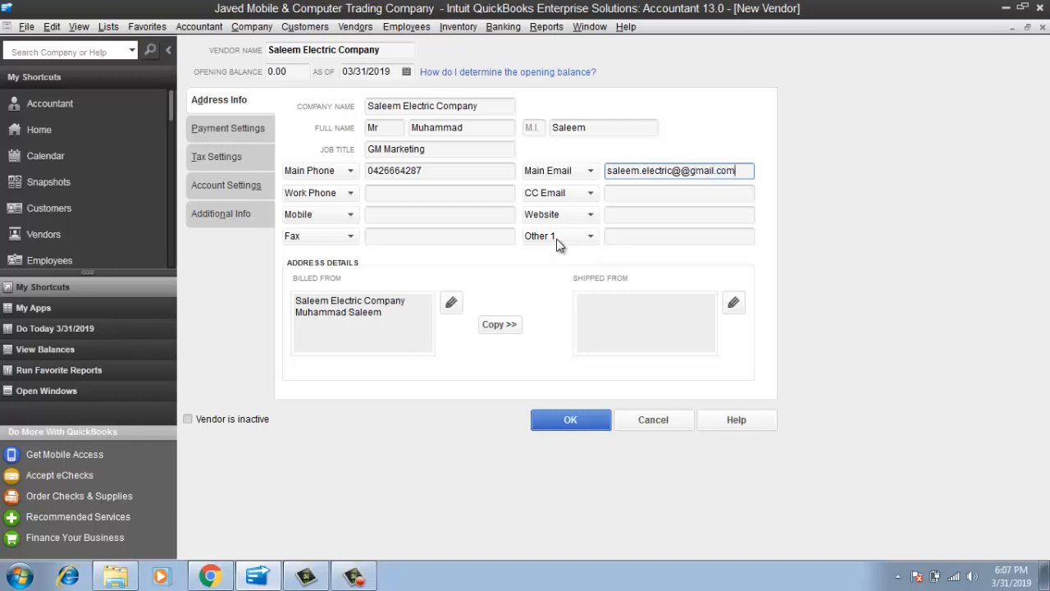
{"action": "key", "text": "Tab"}
{"action": "key", "text": "Tab"}
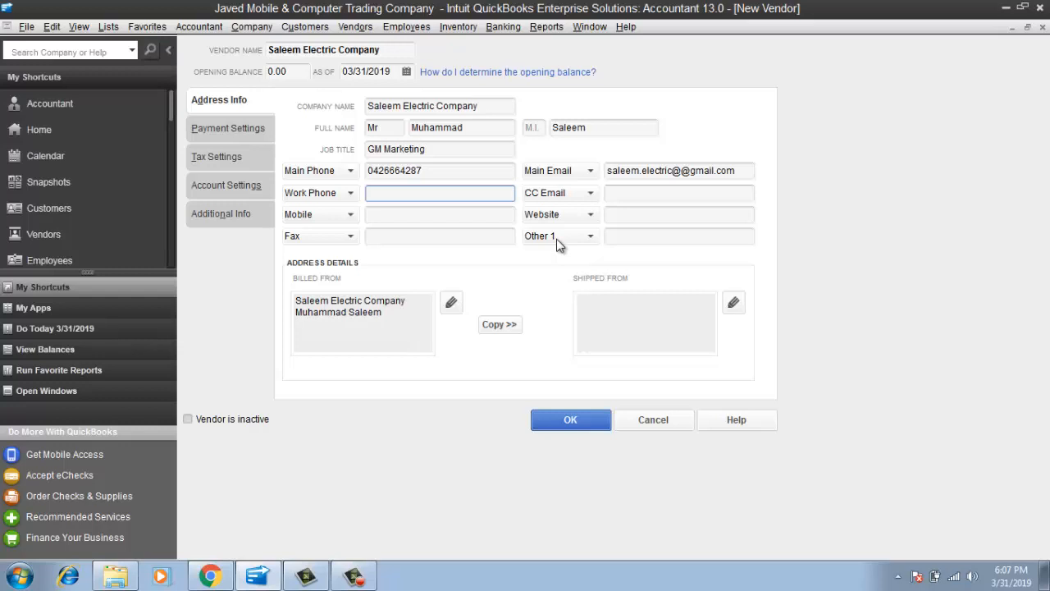
Add the work phone and mobile number, leaving CC e-mail and website empty
{"action": "key", "text": "Tab"}
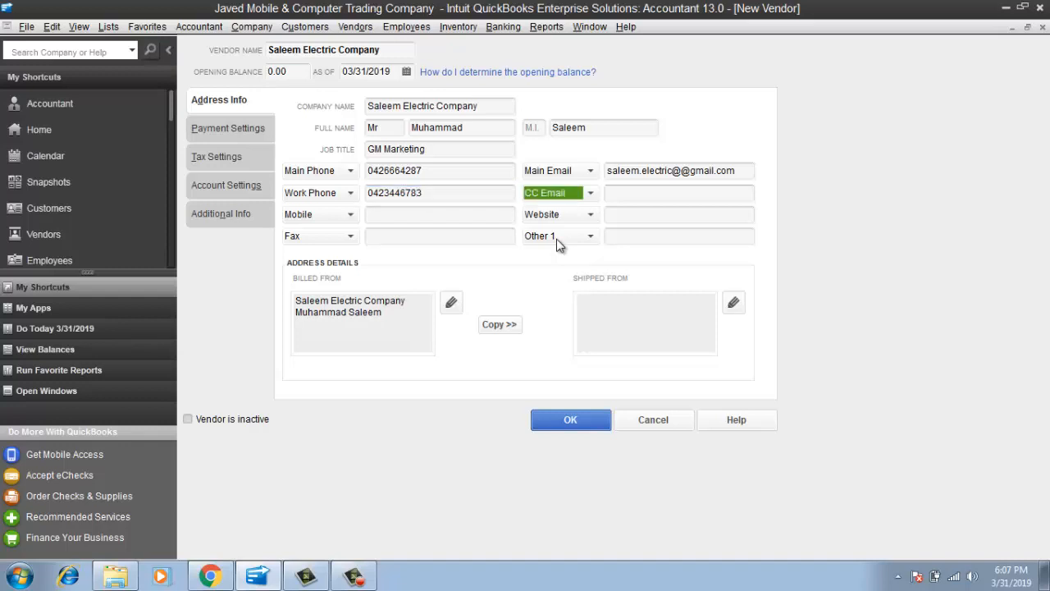
{"action": "key", "text": "Tab"}
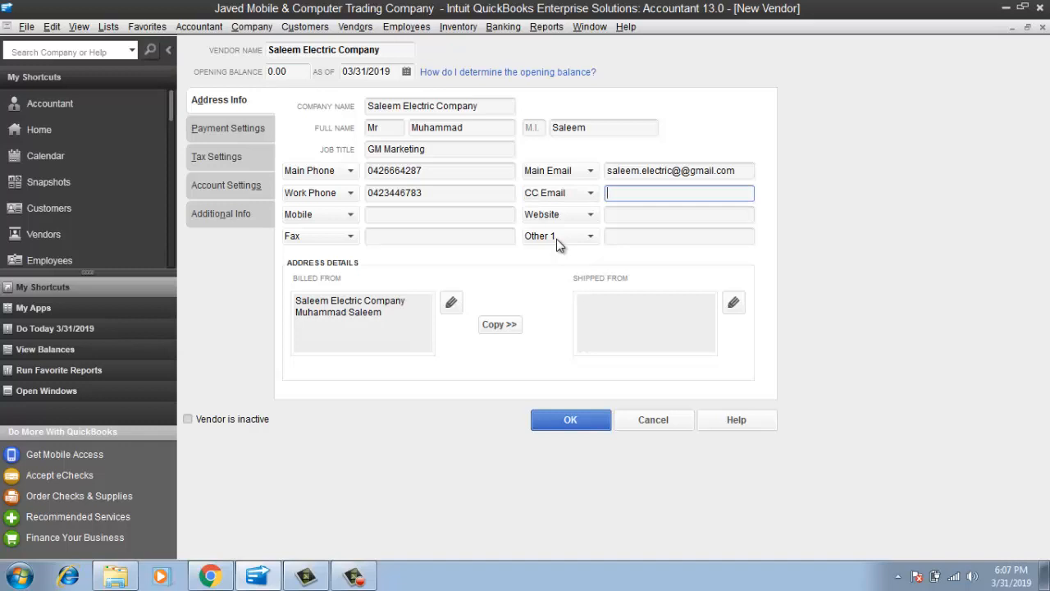
{"action": "key", "text": "Tab"}
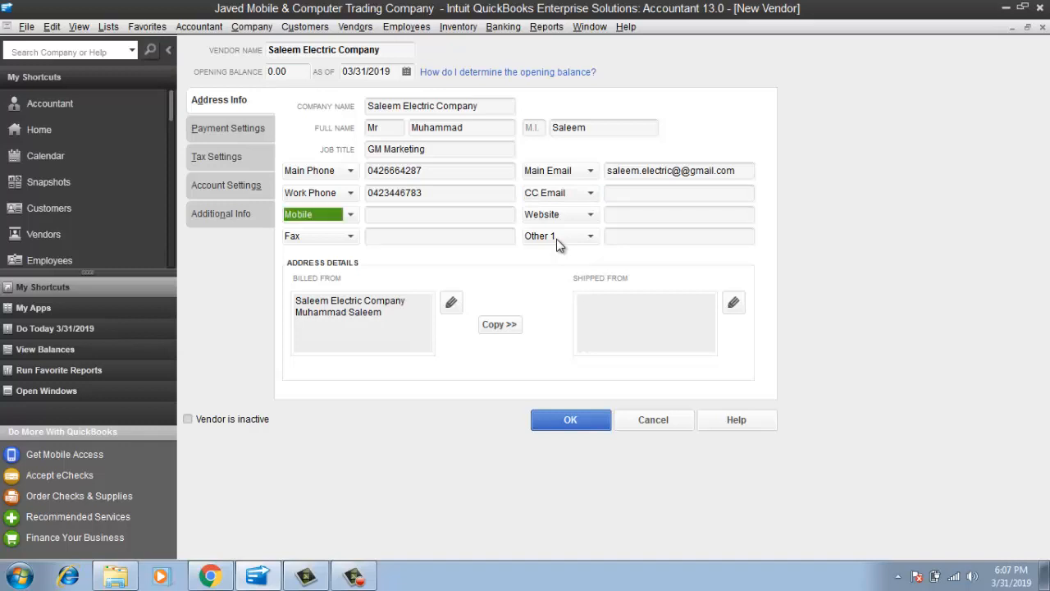
{"action": "key", "text": "Tab"}
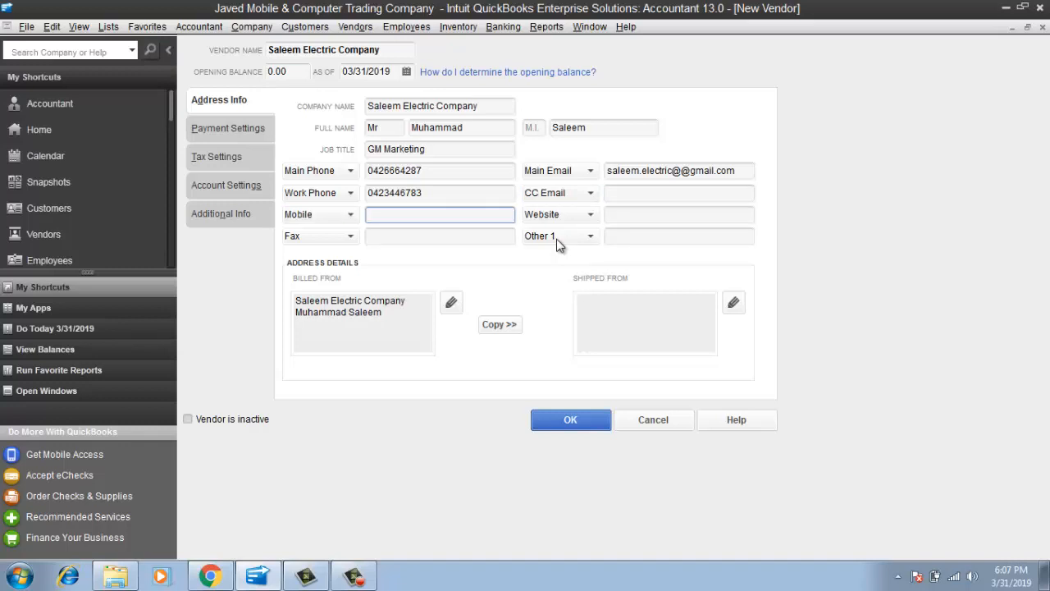
{"action": "key", "text": "Tab"}
{"action": "key", "text": "Tab"}
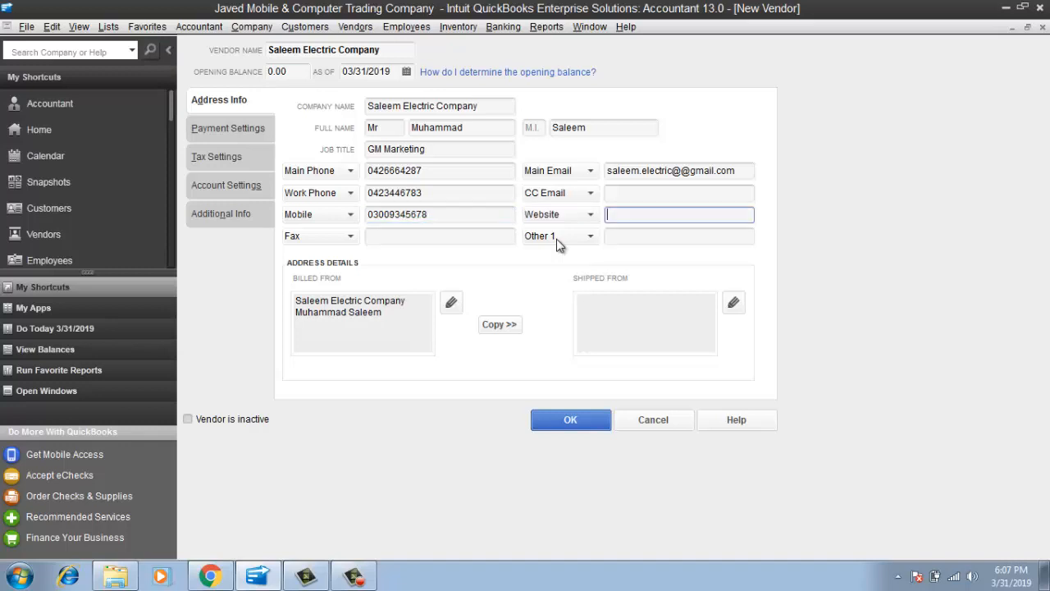
{"action": "key", "text": "Tab"}
{"action": "key", "text": "Tab"}
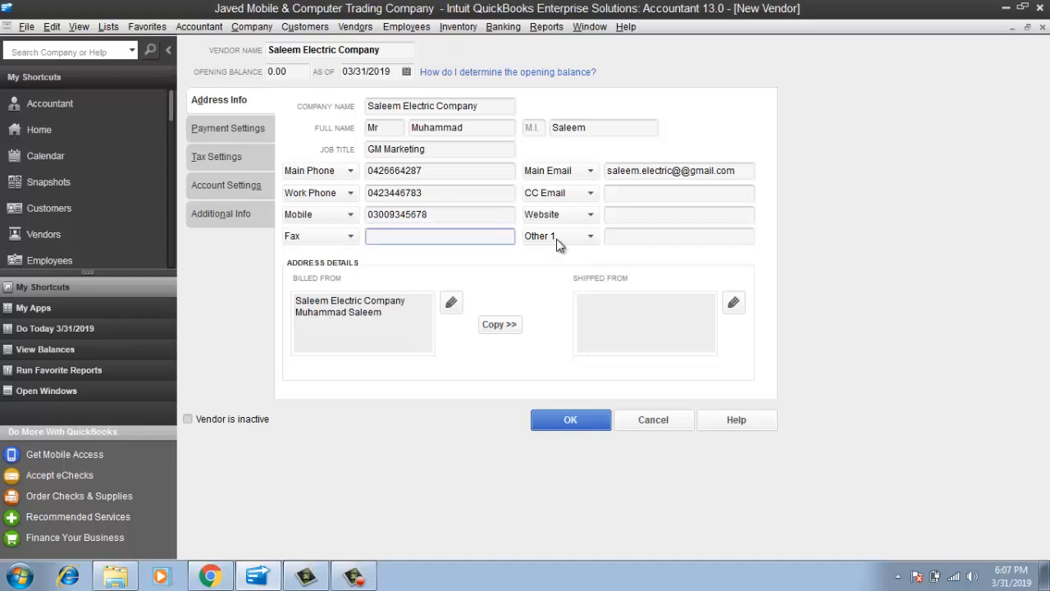
{"action": "key", "text": "Tab"}
{"action": "key", "text": "Tab"}
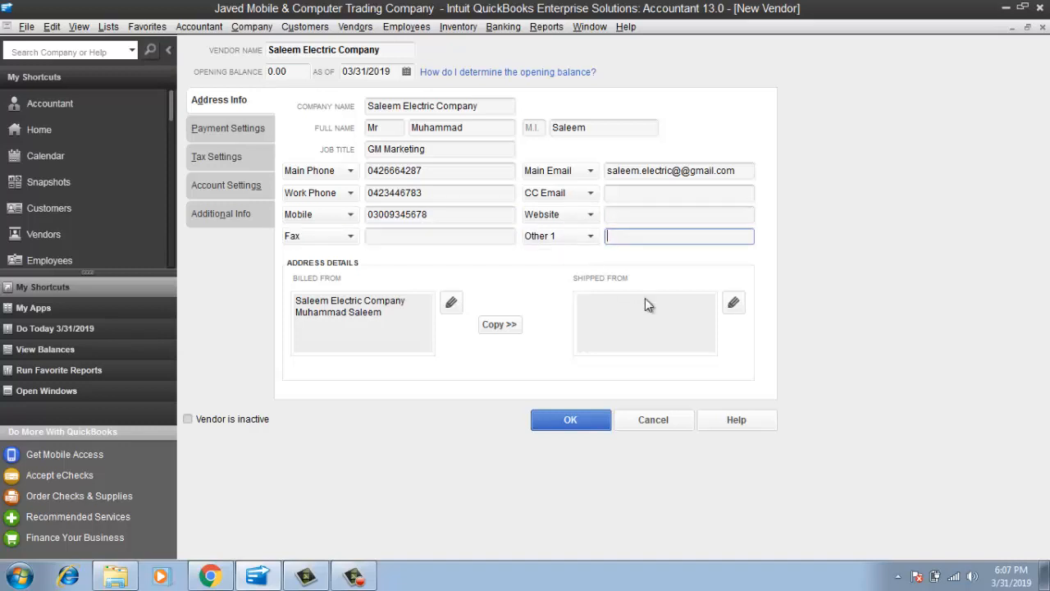
Trim the contact name from the billed-from address and show the Payment Settings page
{"action": "key", "text": "Tab"}
{"action": "key", "text": "BackSpace"}
{"action": "key", "text": "BackSpace"}
{"action": "key", "text": "BackSpace"}
{"action": "key", "text": "BackSpace"}
{"action": "key", "text": "BackSpace"}
{"action": "key", "text": "BackSpace"}
{"action": "key", "text": "BackSpace"}
{"action": "key", "text": "BackSpace"}
{"action": "key", "text": "BackSpace"}
{"action": "key", "text": "BackSpace"}
{"action": "key", "text": "BackSpace"}
{"action": "key", "text": "BackSpace"}
{"action": "key", "text": "BackSpace"}
{"action": "key", "text": "BackSpace"}
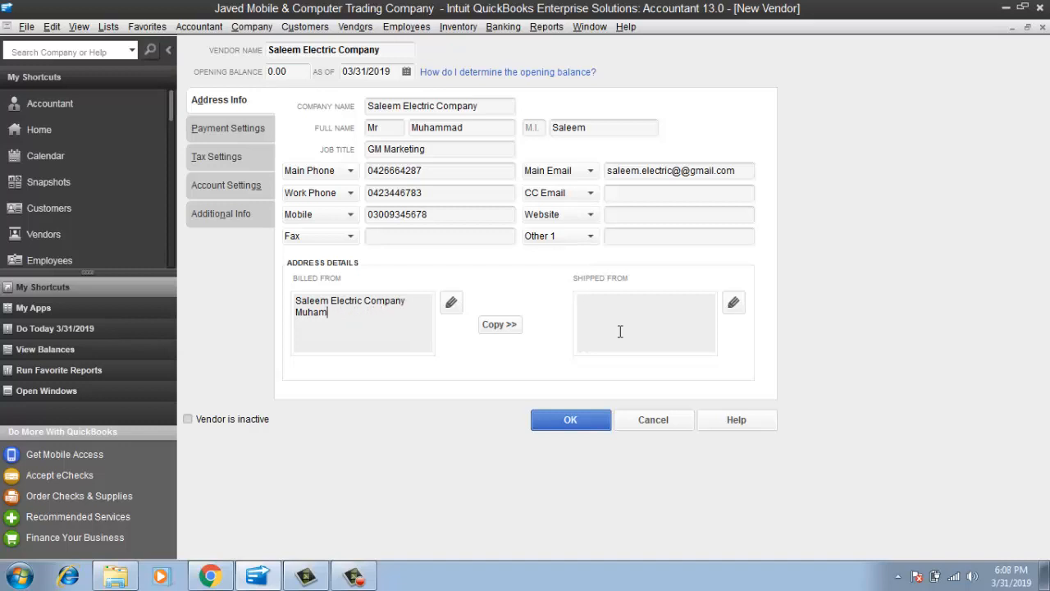
{"action": "key", "text": "BackSpace"}
{"action": "key", "text": "Tab"}
{"action": "key", "text": "Tab"}
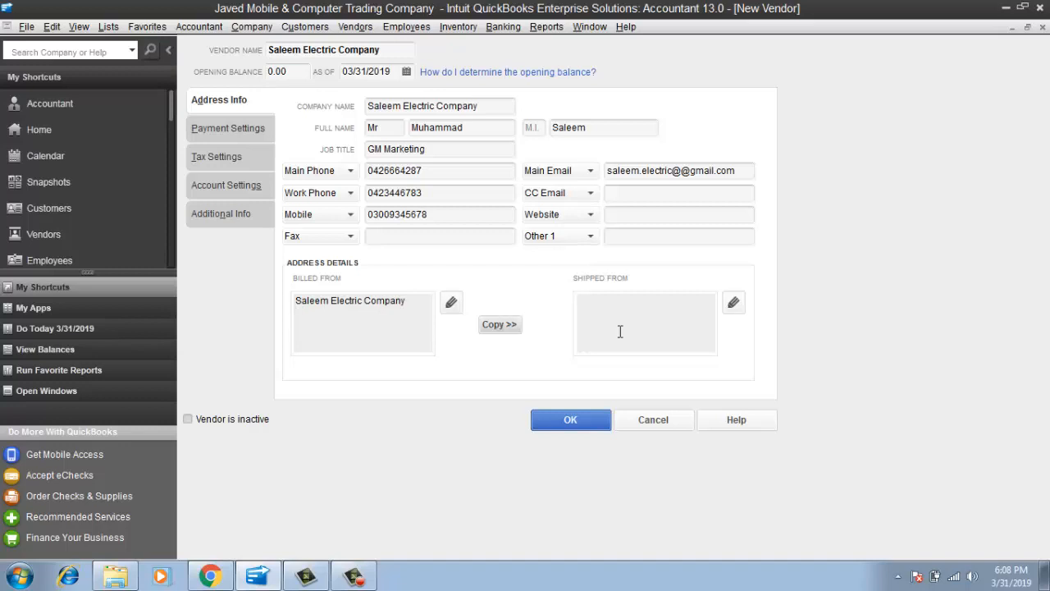
{"action": "key", "text": "Tab"}
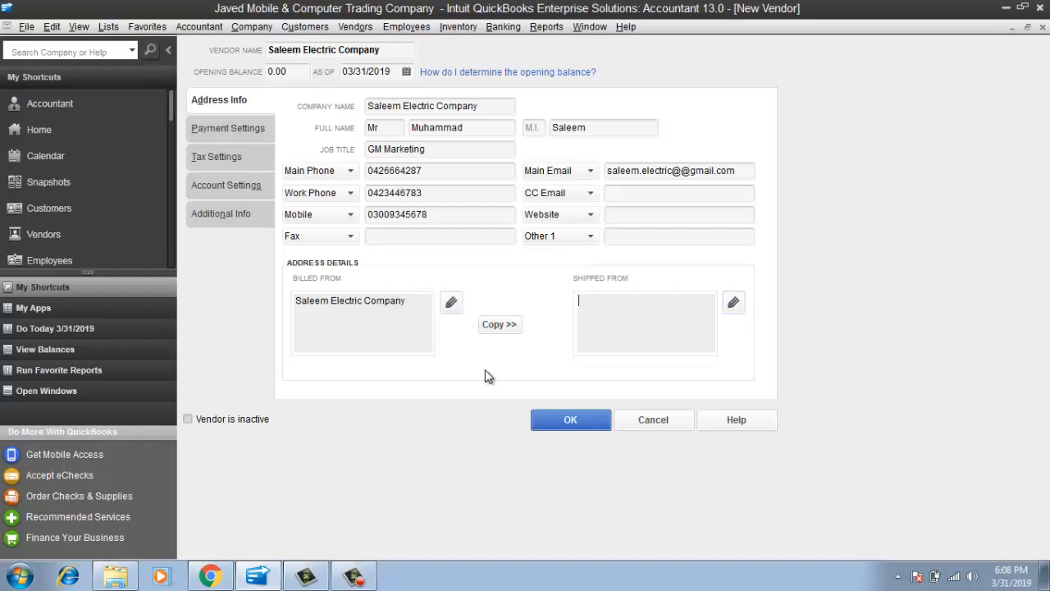
{"action": "left_click", "coordinate": [238, 129]}
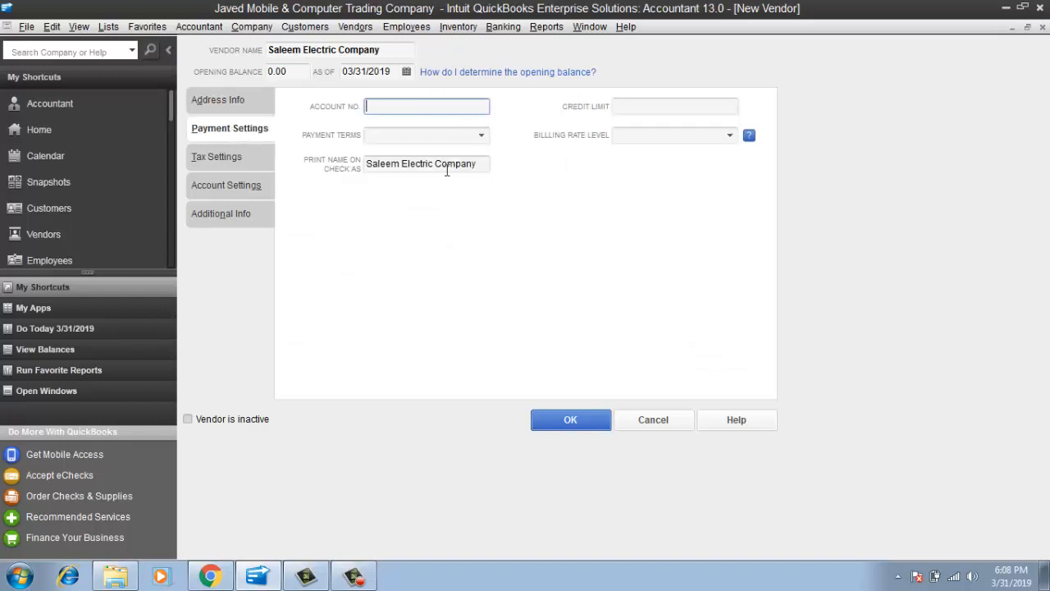
Give the vendor a 1,000,000.00 credit limit and Due on receipt payment terms
{"action": "left_click", "coordinate": [685, 103]}
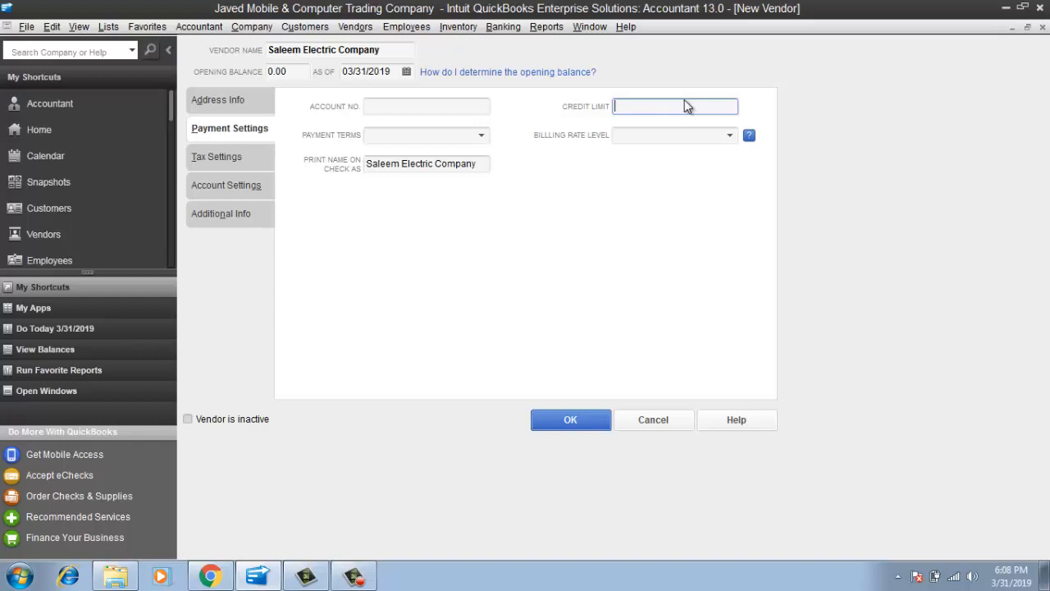
{"action": "type", "text": "1000000"}
{"action": "key", "text": "Tab"}
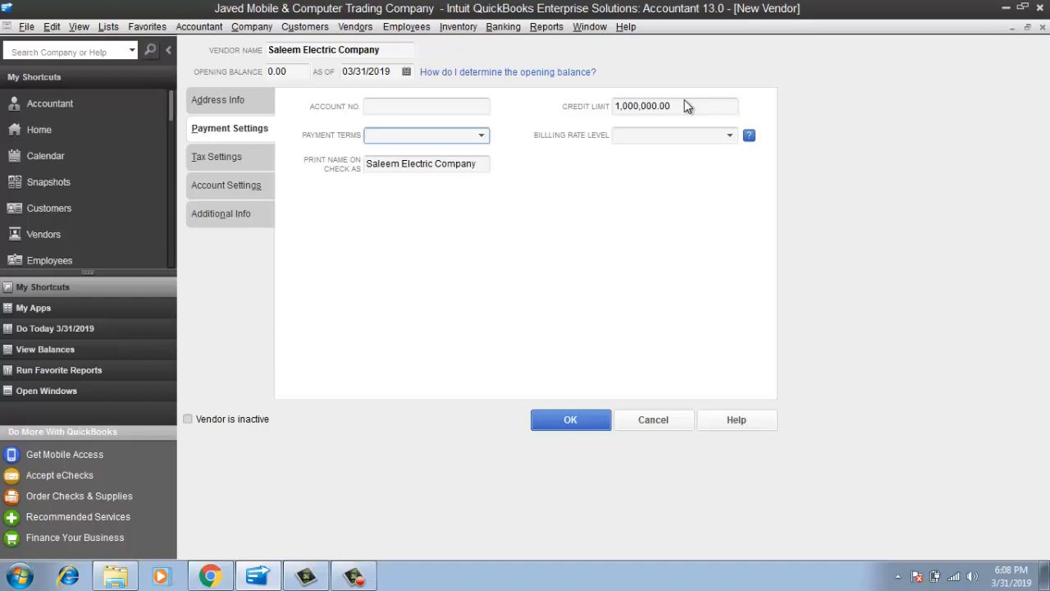
{"action": "left_click", "coordinate": [481, 136]}
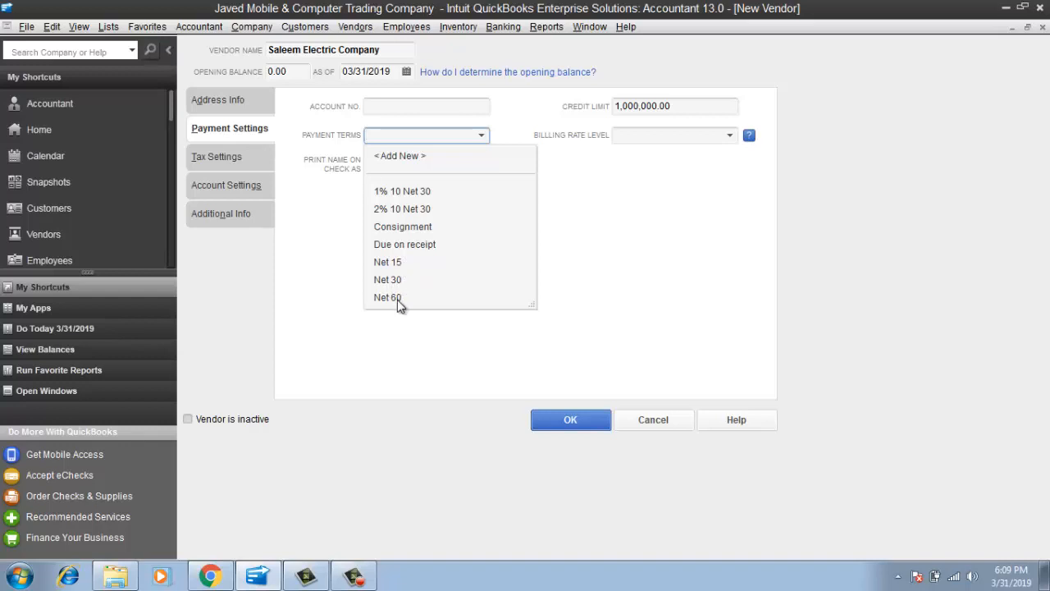
{"action": "left_click", "coordinate": [407, 245]}
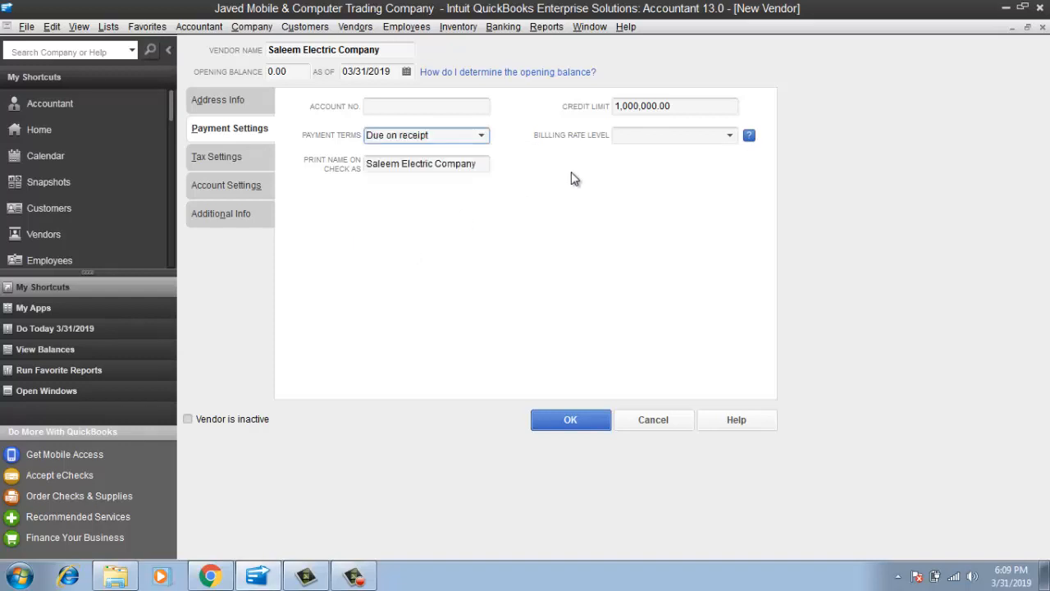
{"action": "left_click", "coordinate": [727, 138]}
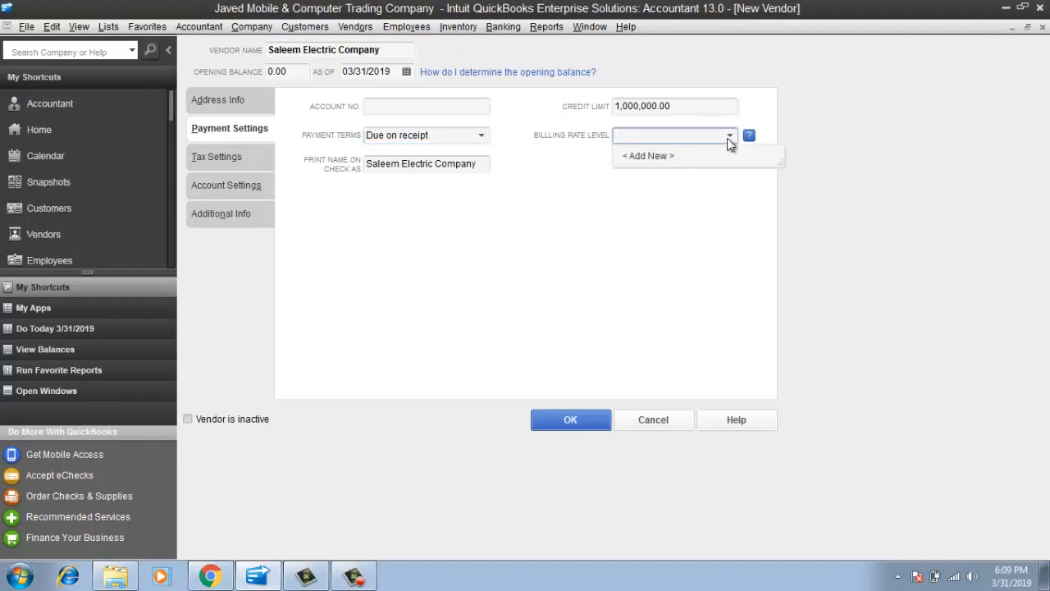
{"action": "left_click", "coordinate": [536, 177]}
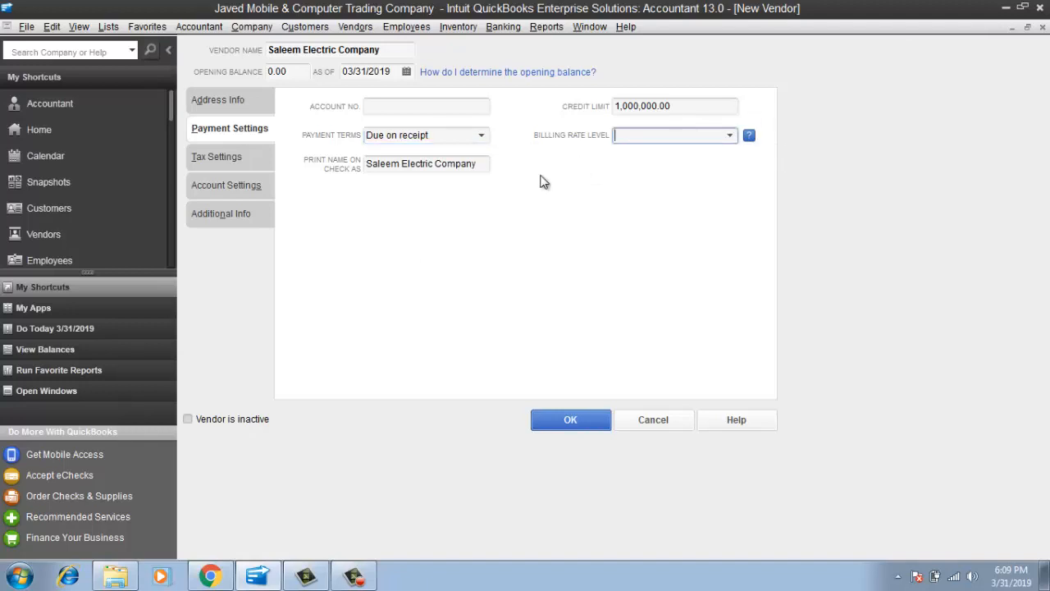
{"action": "left_click", "coordinate": [239, 163]}
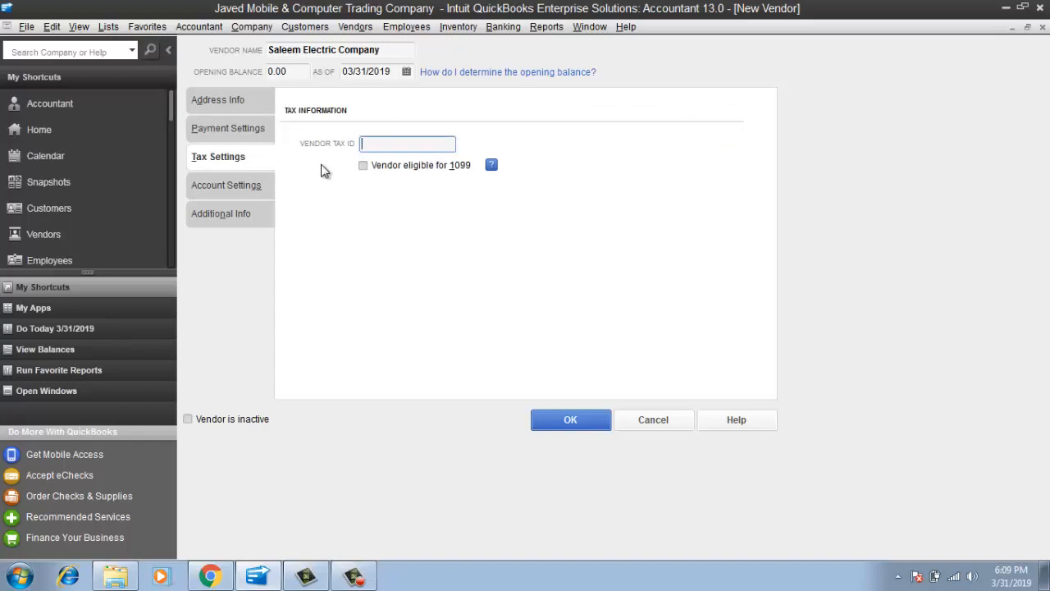
Attempt a vendor tax ID, dismiss the invalid-ID warnings, and leave the field blank
{"action": "type", "text": "2222489-0"}
{"action": "left_click", "coordinate": [234, 187]}
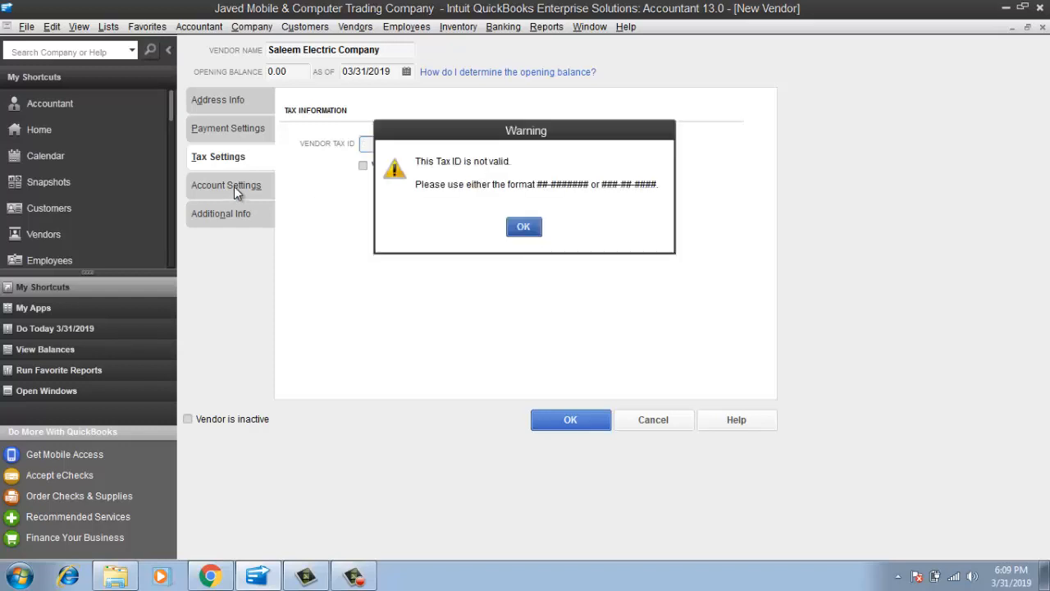
{"action": "left_click", "coordinate": [524, 228]}
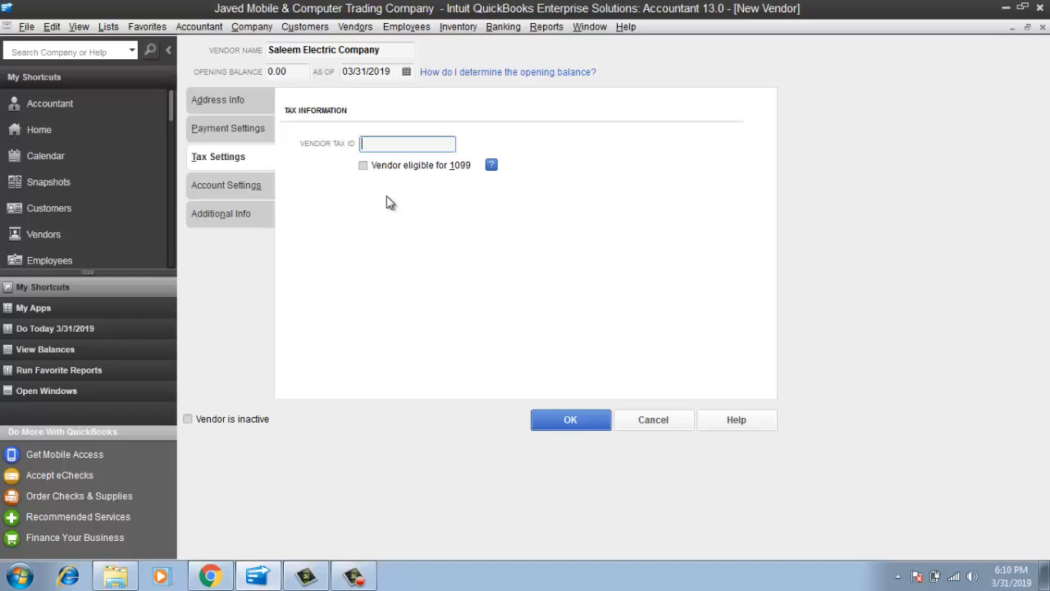
{"action": "type", "text": "2222220"}
{"action": "key", "text": "BackSpace"}
{"action": "type", "text": "-1"}
{"action": "key", "text": "Tab"}
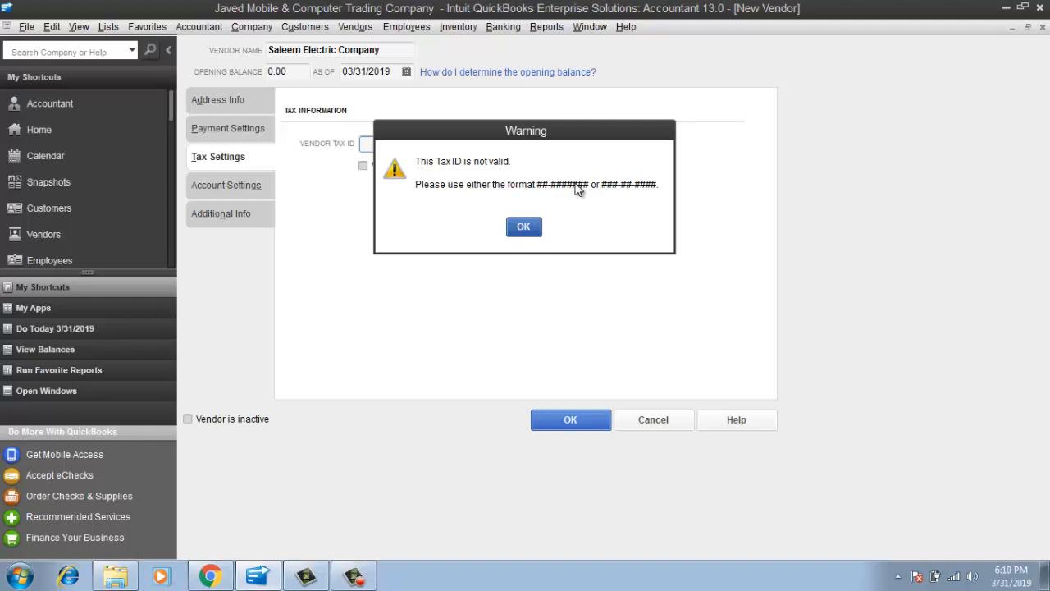
{"action": "left_click", "coordinate": [525, 227]}
{"action": "type", "text": "22-"}
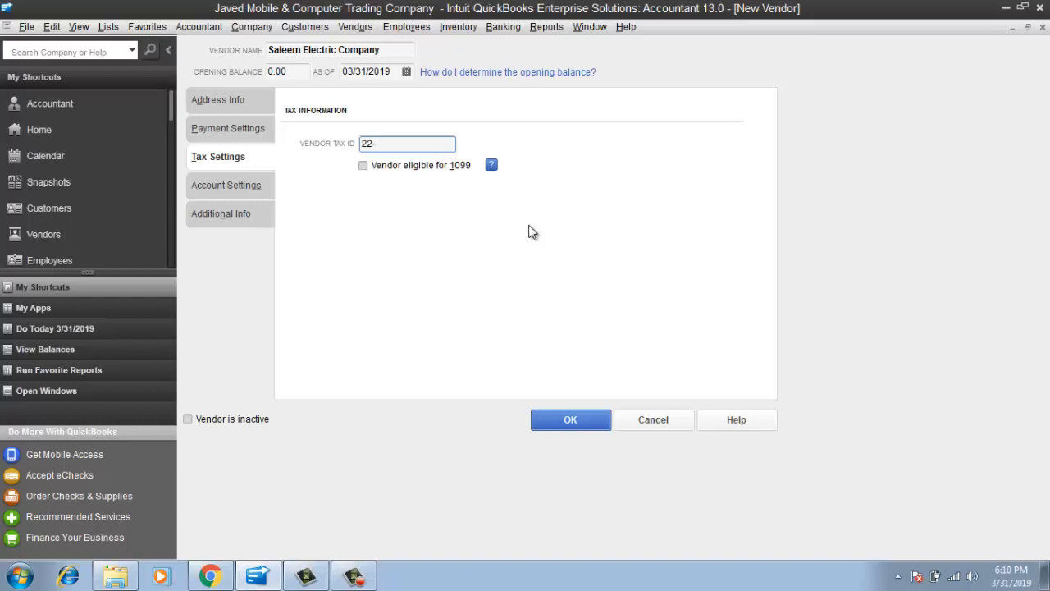
{"action": "key", "text": "BackSpace"}
{"action": "key", "text": "BackSpace"}
{"action": "key", "text": "BackSpace"}
{"action": "left_click", "coordinate": [220, 189]}
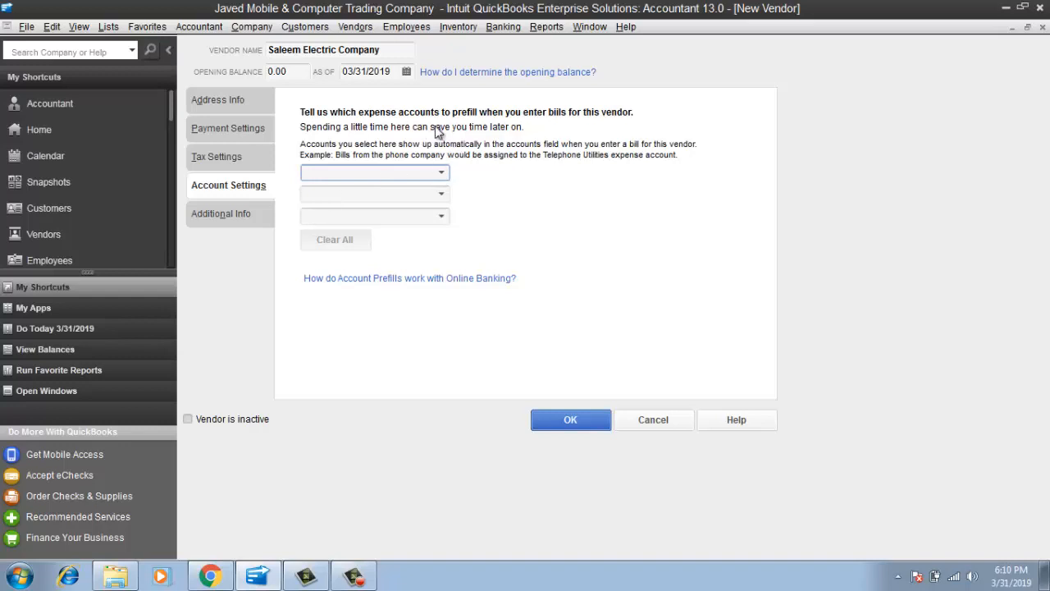
Review the expense account list and Additional Info, then save Saleem Electric Company
{"action": "left_click", "coordinate": [441, 172]}
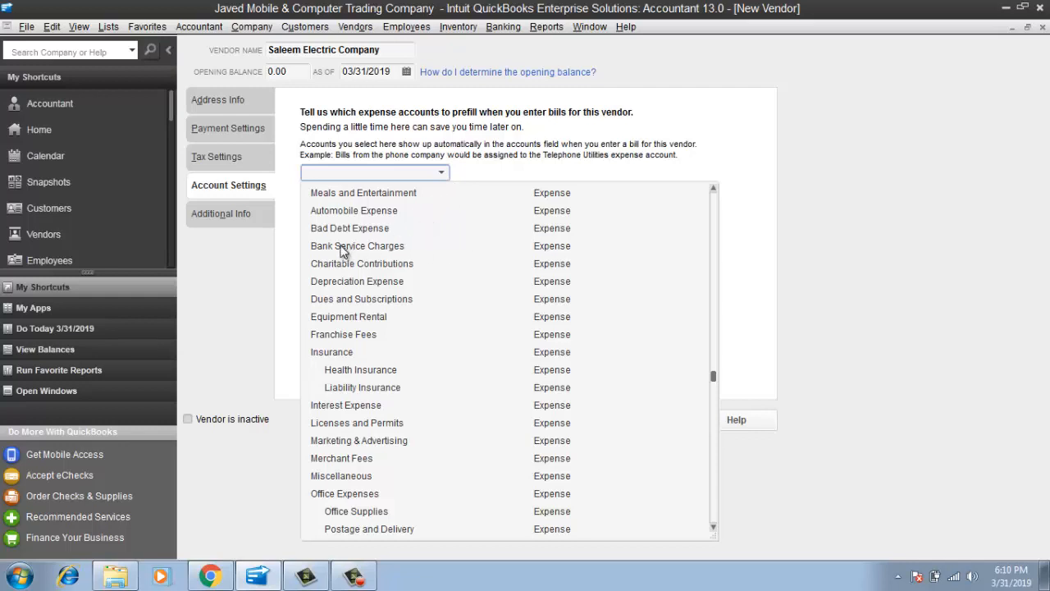
{"action": "left_click", "coordinate": [215, 221]}
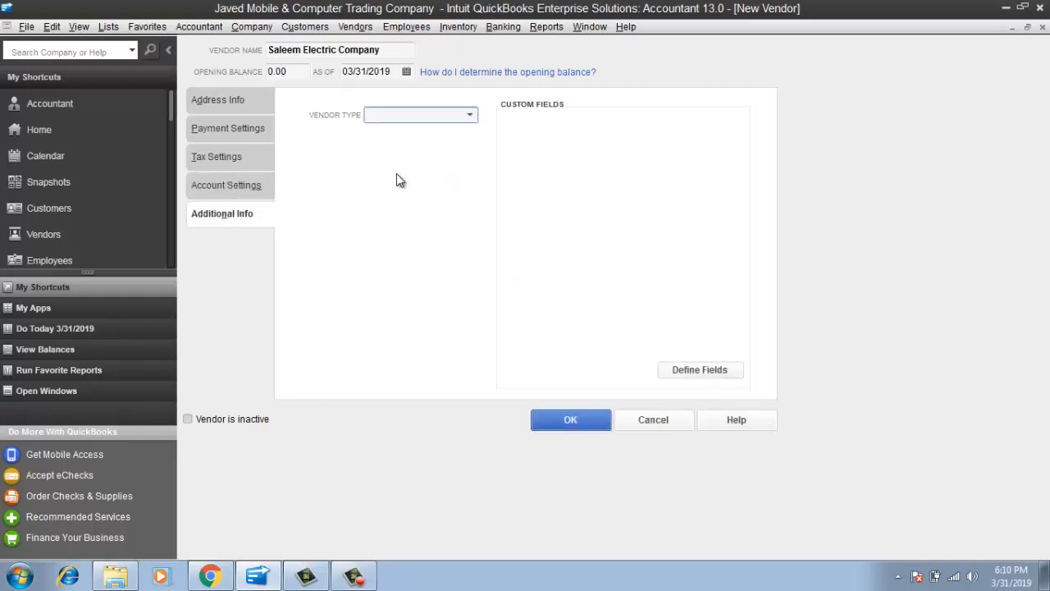
{"action": "left_click", "coordinate": [197, 103]}
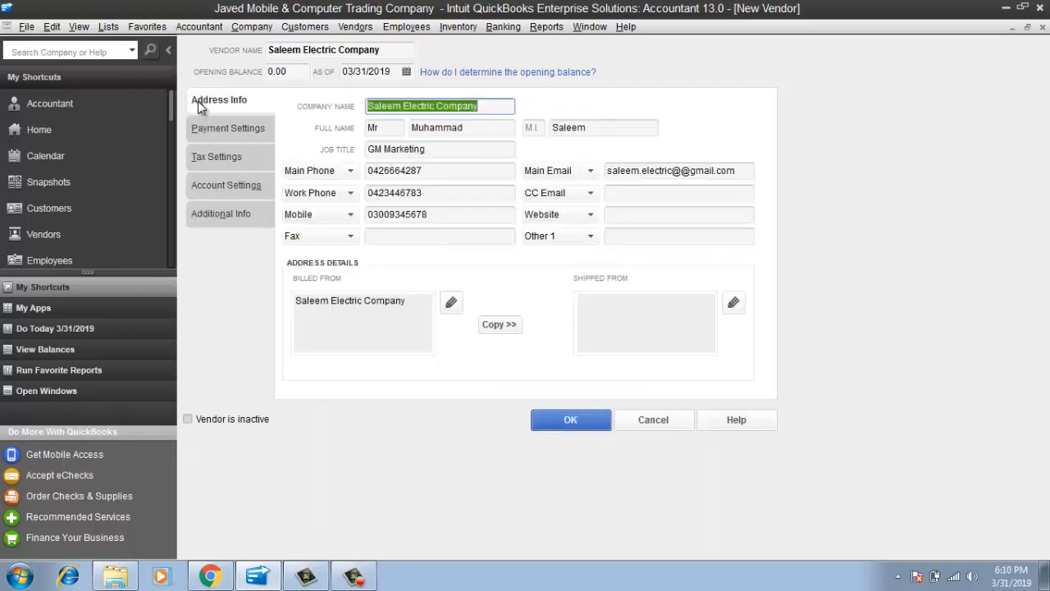
{"action": "left_click", "coordinate": [572, 420]}
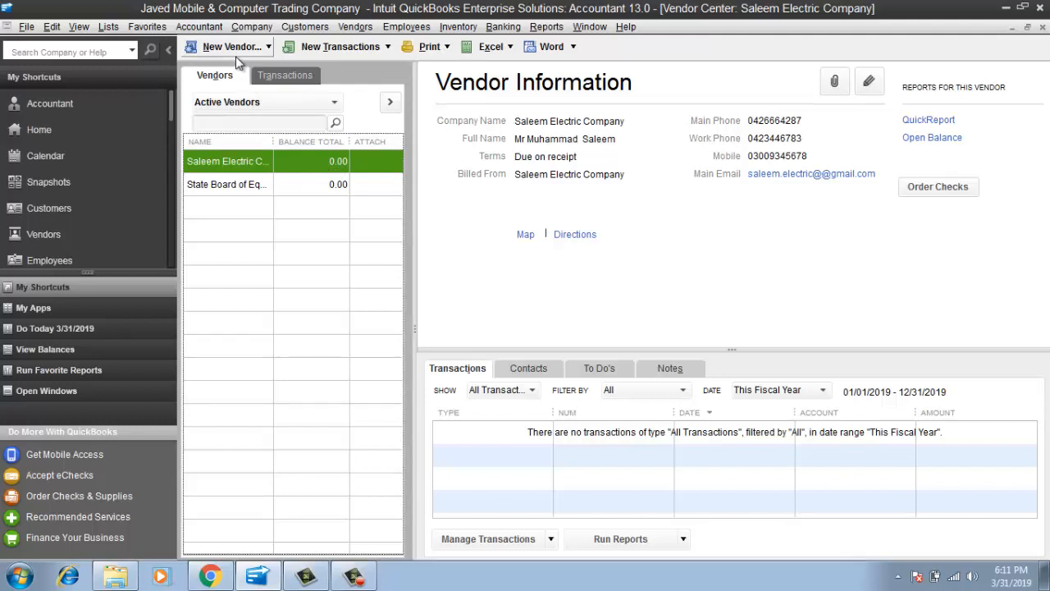
Open Add Multiple Vendors and erase State Board of Equalization's name in the grid
{"action": "left_click", "coordinate": [263, 47]}
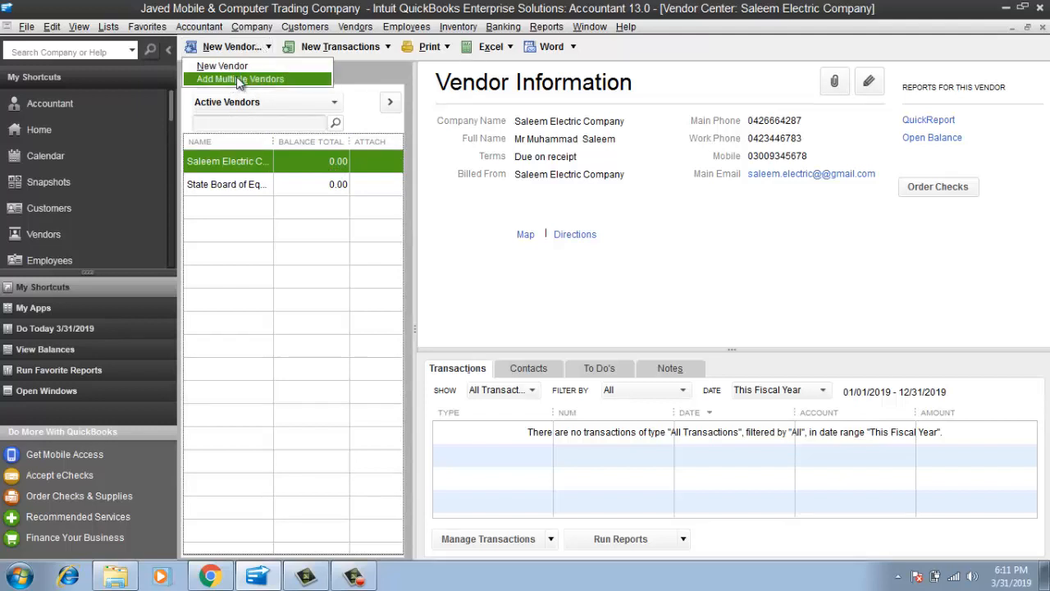
{"action": "left_click", "coordinate": [240, 80]}
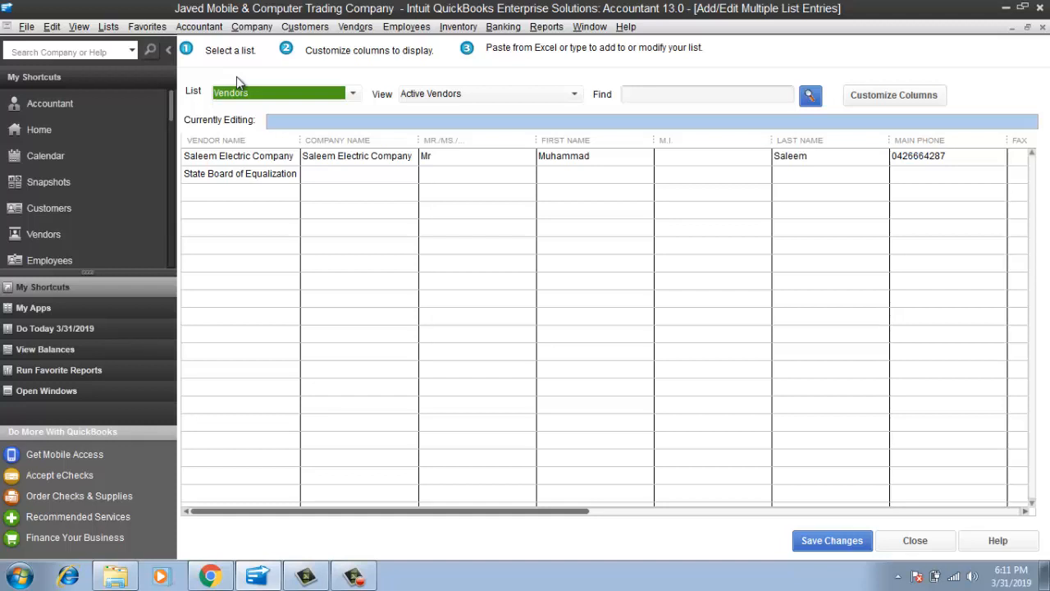
{"action": "left_click", "coordinate": [286, 183]}
{"action": "key", "text": "Right"}
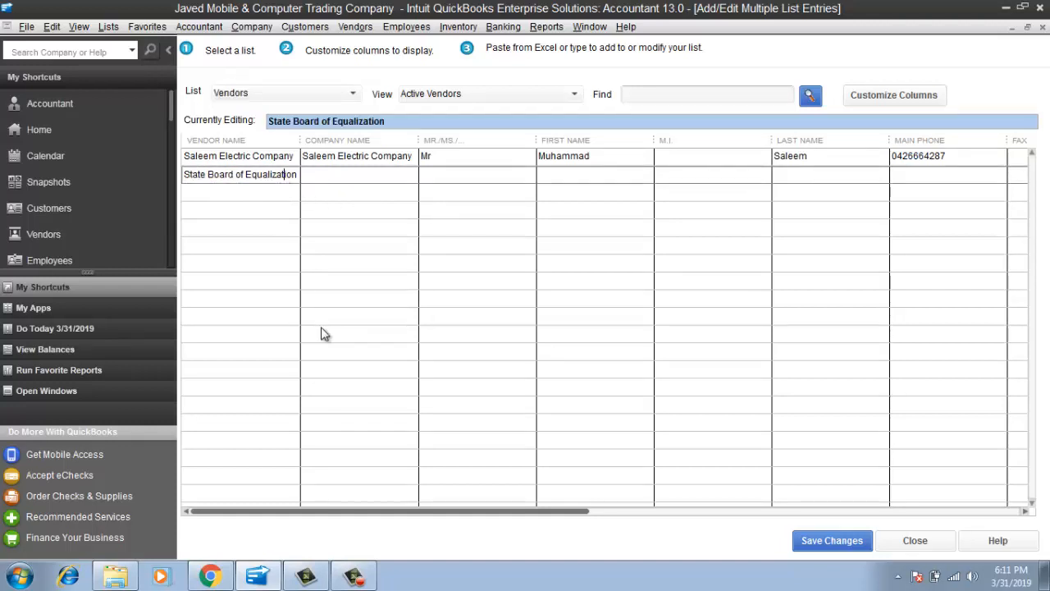
{"action": "key", "text": "BackSpace"}
{"action": "key", "text": "BackSpace"}
{"action": "key", "text": "BackSpace"}
{"action": "key", "text": "BackSpace"}
{"action": "key", "text": "BackSpace"}
{"action": "key", "text": "BackSpace"}
{"action": "key", "text": "BackSpace"}
{"action": "key", "text": "BackSpace"}
{"action": "key", "text": "BackSpace"}
{"action": "key", "text": "BackSpace"}
{"action": "key", "text": "BackSpace"}
{"action": "key", "text": "BackSpace"}
{"action": "key", "text": "BackSpace"}
{"action": "key", "text": "BackSpace"}
{"action": "key", "text": "BackSpace"}
{"action": "key", "text": "BackSpace"}
{"action": "key", "text": "BackSpace"}
{"action": "key", "text": "BackSpace"}
{"action": "key", "text": "BackSpace"}
{"action": "key", "text": "BackSpace"}
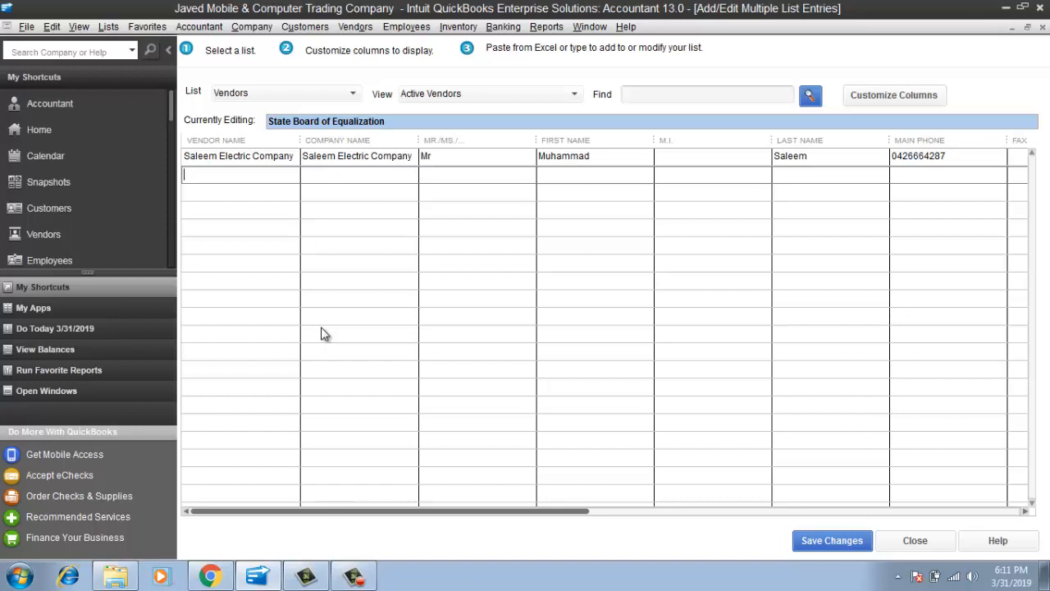
{"action": "type", "text": "Foster Enterprises"}
Enter Foster Enterprises as vendor and company name, with salutation Mr and contact first name
{"action": "key", "text": "Tab"}
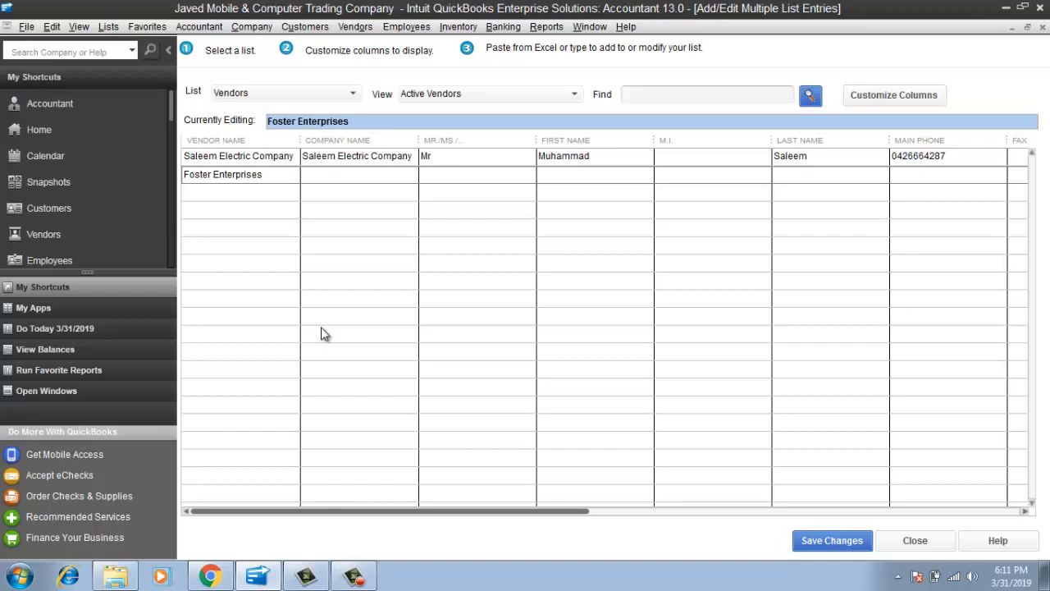
{"action": "type", "text": "Foster"}
{"action": "type", "text": "Enterpriuse"}
{"action": "key", "text": "BackSpace"}
{"action": "key", "text": "BackSpace"}
{"action": "key", "text": "BackSpace"}
{"action": "type", "text": "sesMrMuhammad"}
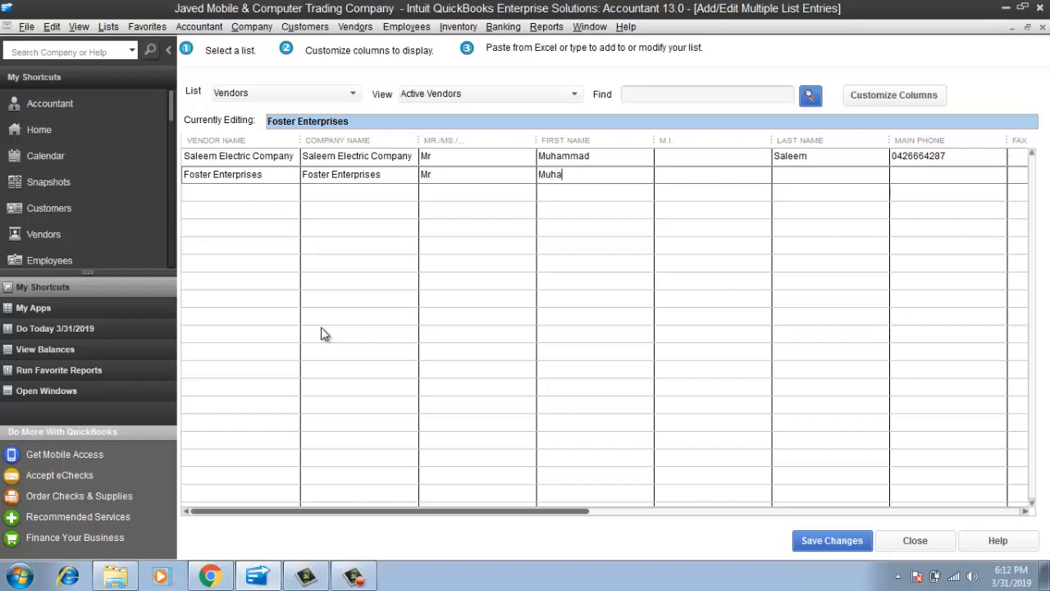
{"action": "key", "text": "Tab"}
{"action": "key", "text": "Tab"}
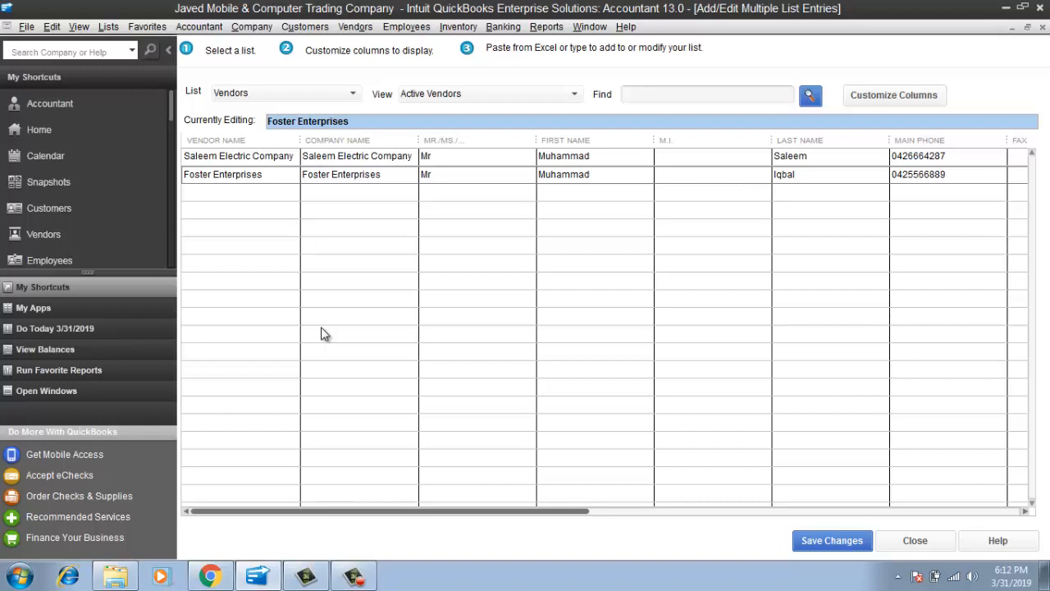
Fill in the contact's last name, main phone number and e-mail address
{"action": "key", "text": "Tab"}
{"action": "key", "text": "Tab"}
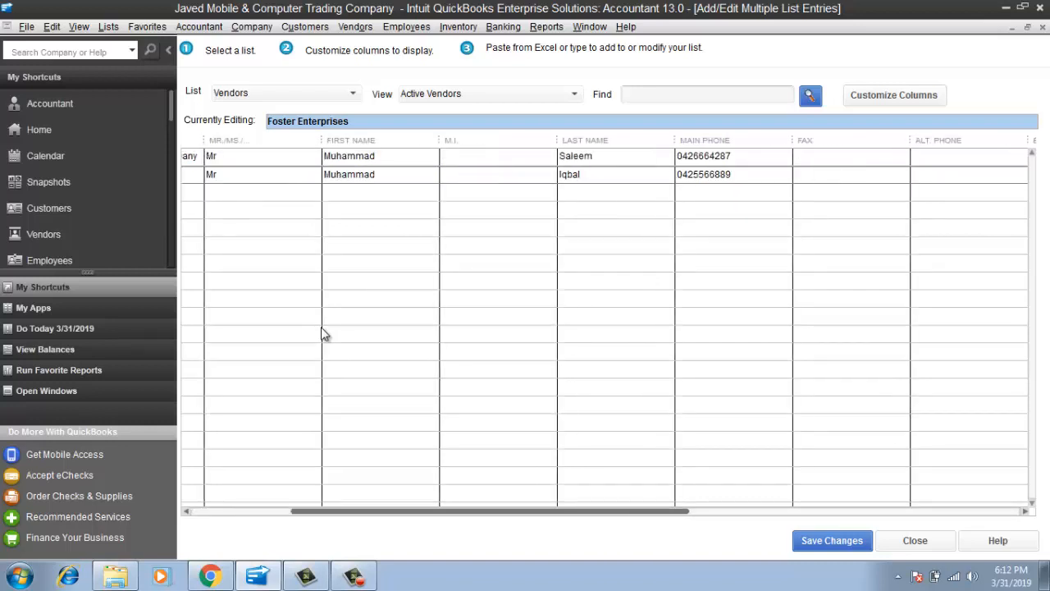
{"action": "key", "text": "Tab"}
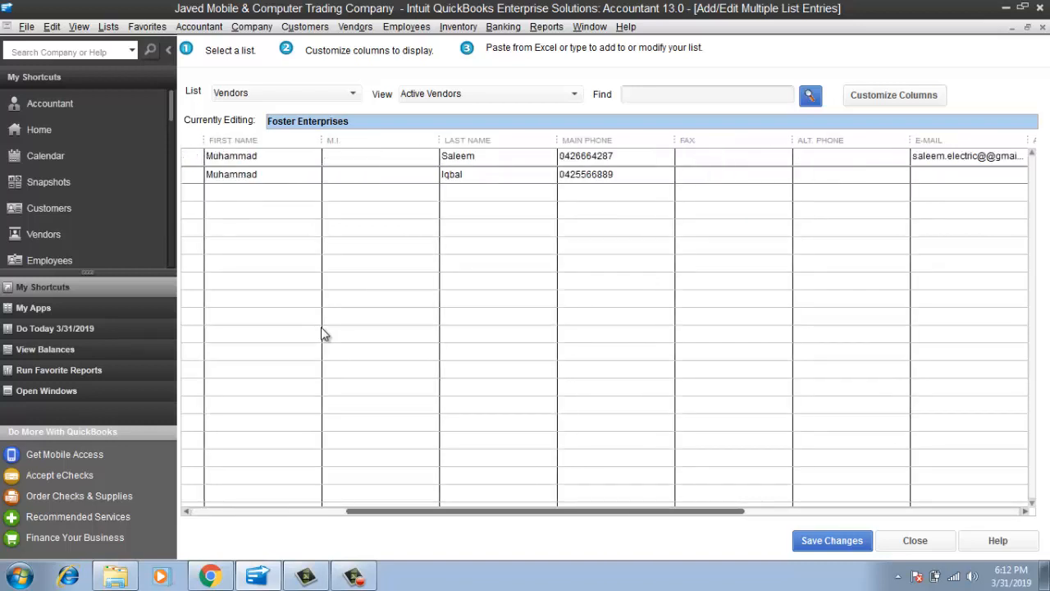
{"action": "key", "text": "Tab"}
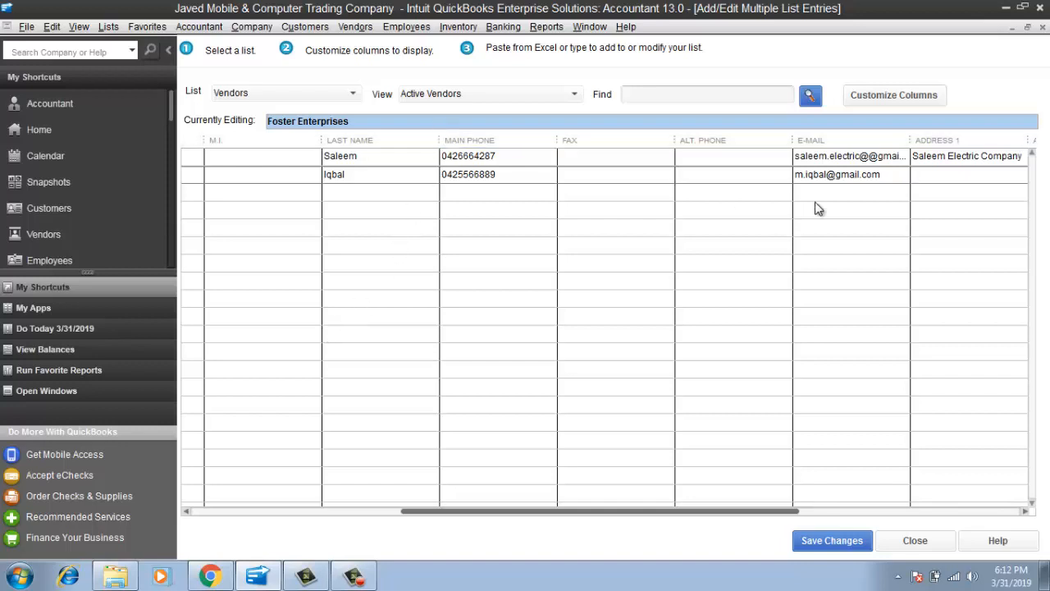
{"action": "left_click", "coordinate": [872, 191]}
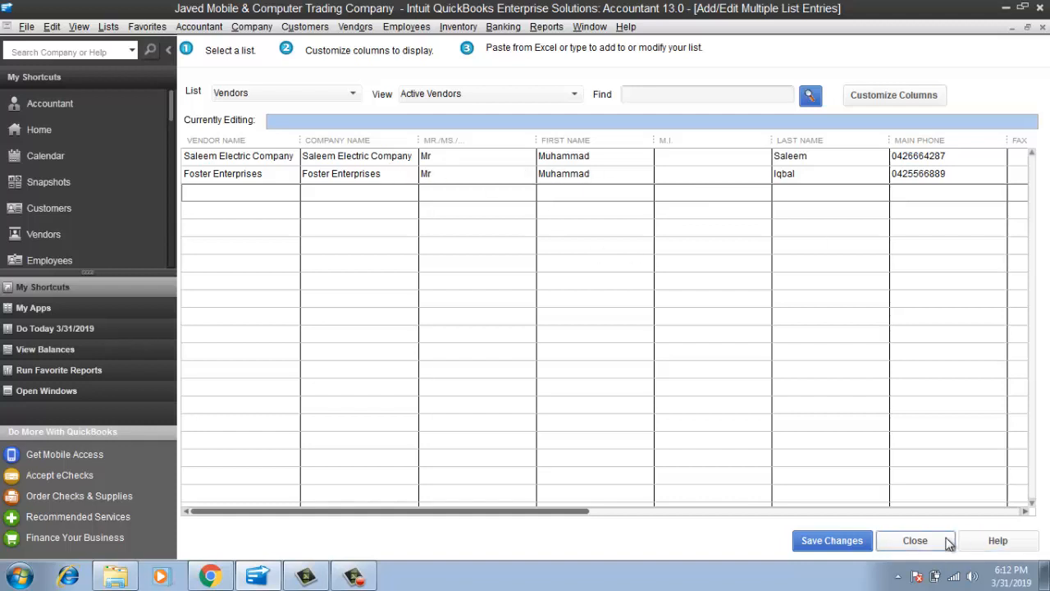
Replace the company name in Saleem Electric's Address 1 with its street address
{"action": "left_click_drag", "start_coordinate": [550, 511], "coordinate": [804, 540]}
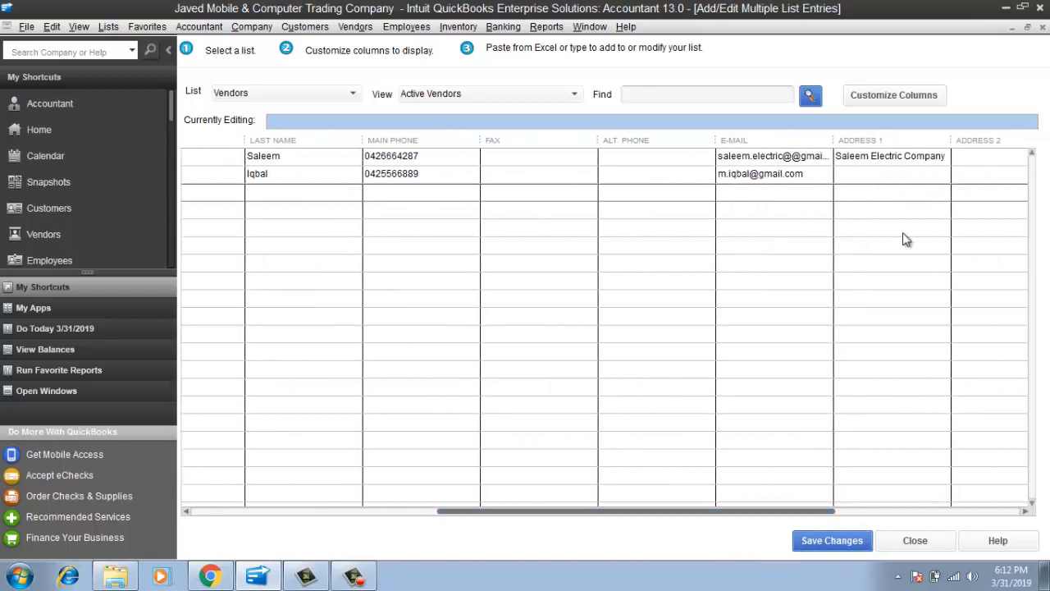
{"action": "left_click_drag", "start_coordinate": [946, 157], "coordinate": [916, 158]}
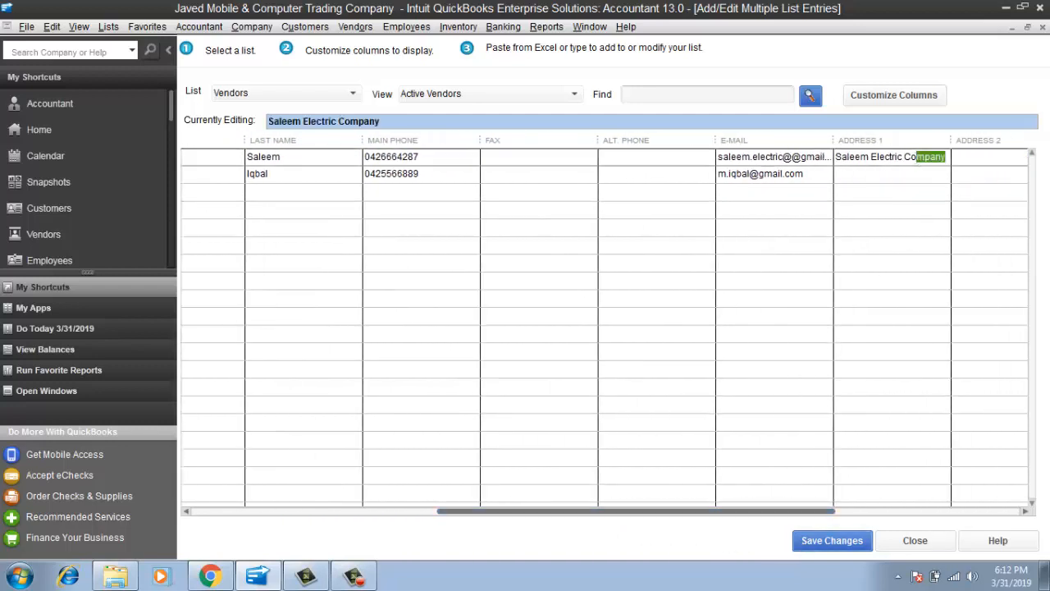
{"action": "left_click", "coordinate": [925, 157]}
{"action": "key", "text": "BackSpace"}
{"action": "key", "text": "BackSpace"}
{"action": "key", "text": "BackSpace"}
{"action": "key", "text": "BackSpace"}
{"action": "key", "text": "BackSpace"}
{"action": "key", "text": "BackSpace"}
{"action": "key", "text": "BackSpace"}
{"action": "key", "text": "BackSpace"}
{"action": "key", "text": "BackSpace"}
{"action": "key", "text": "BackSpace"}
{"action": "key", "text": "BackSpace"}
{"action": "key", "text": "BackSpace"}
{"action": "key", "text": "BackSpace"}
{"action": "key", "text": "BackSpace"}
{"action": "key", "text": "BackSpace"}
{"action": "key", "text": "BackSpace"}
{"action": "key", "text": "BackSpace"}
{"action": "key", "text": "BackSpace"}
{"action": "key", "text": "BackSpace"}
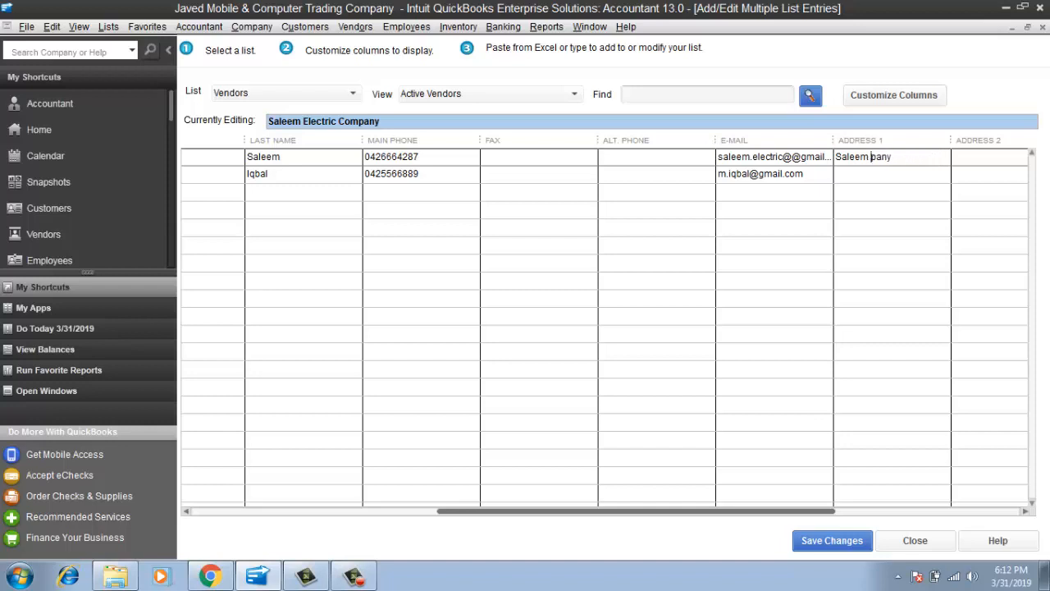
{"action": "key", "text": "Delete"}
{"action": "key", "text": "Delete"}
{"action": "key", "text": "Delete"}
{"action": "key", "text": "Delete"}
{"action": "key", "text": "Tab"}
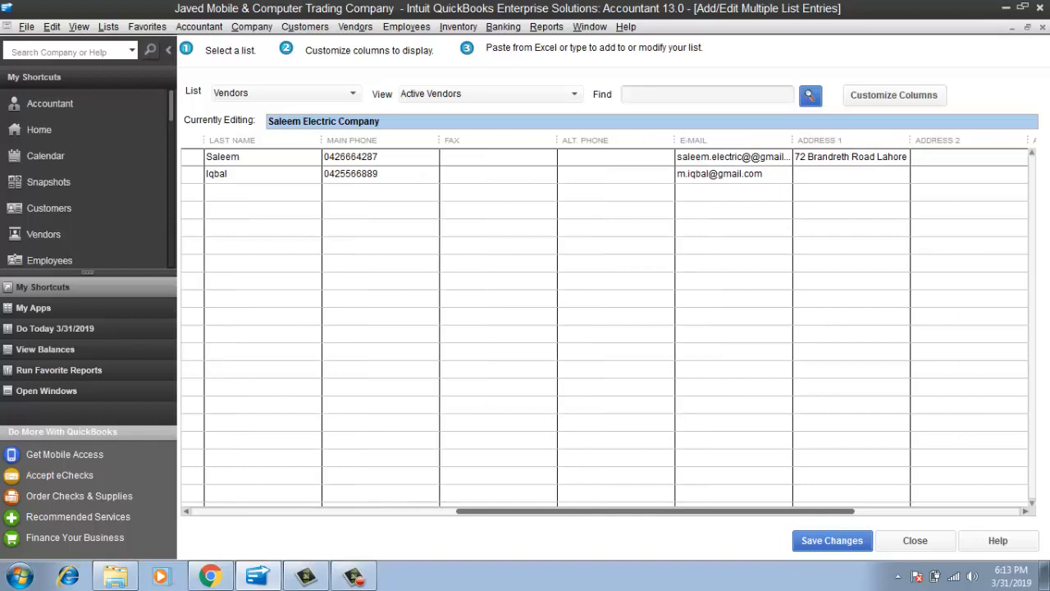
Enter Foster Enterprises' street address in its Address 1 cell
{"action": "left_click", "coordinate": [812, 175]}
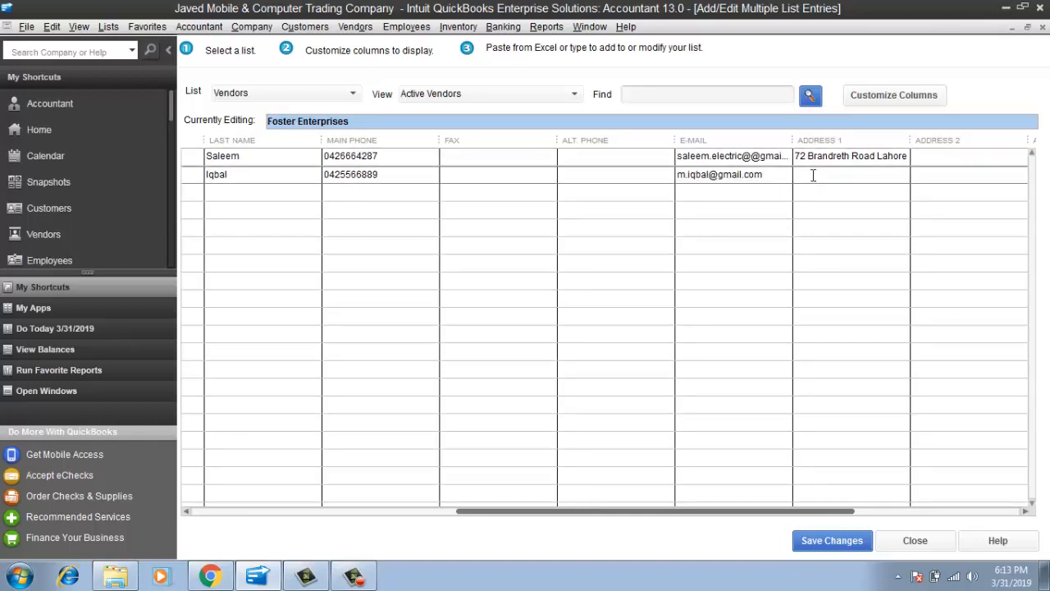
{"action": "key", "text": "Tab"}
{"action": "key", "text": "Tab"}
{"action": "key", "text": "Tab"}
{"action": "key", "text": "Tab"}
{"action": "key", "text": "Tab"}
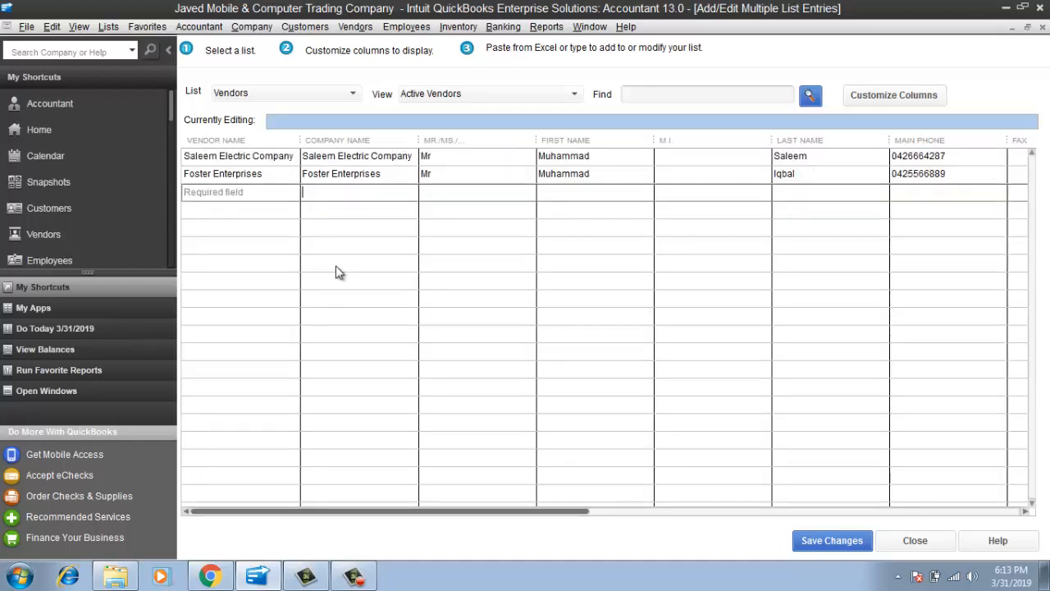
In row three, enter vendor 'Shabbir Electric Componay', company 'Shabbir Electric Company', and the contact's title and name
{"action": "left_click", "coordinate": [233, 196]}
{"action": "type", "text": "Shabbir Electric Comp[a"}
{"action": "key", "text": "BackSpace"}
{"action": "key", "text": "BackSpace"}
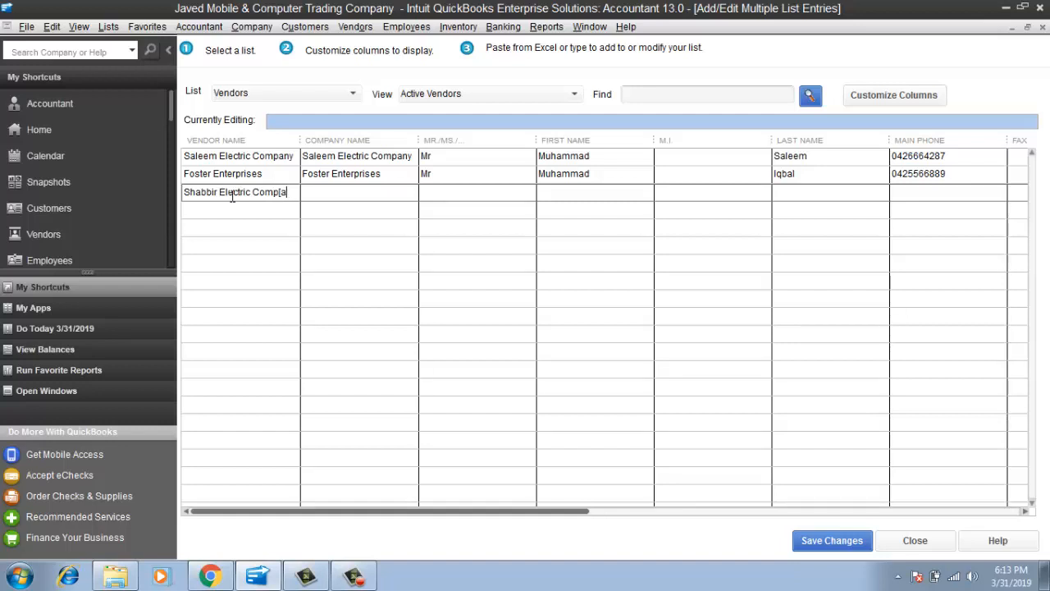
{"action": "type", "text": "onay"}
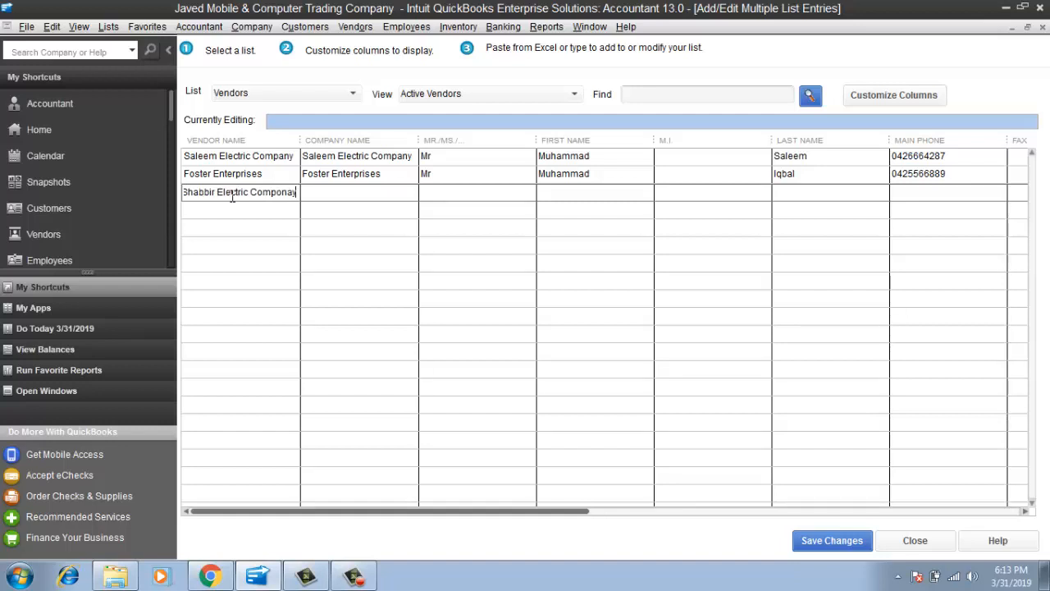
{"action": "key", "text": "Tab"}
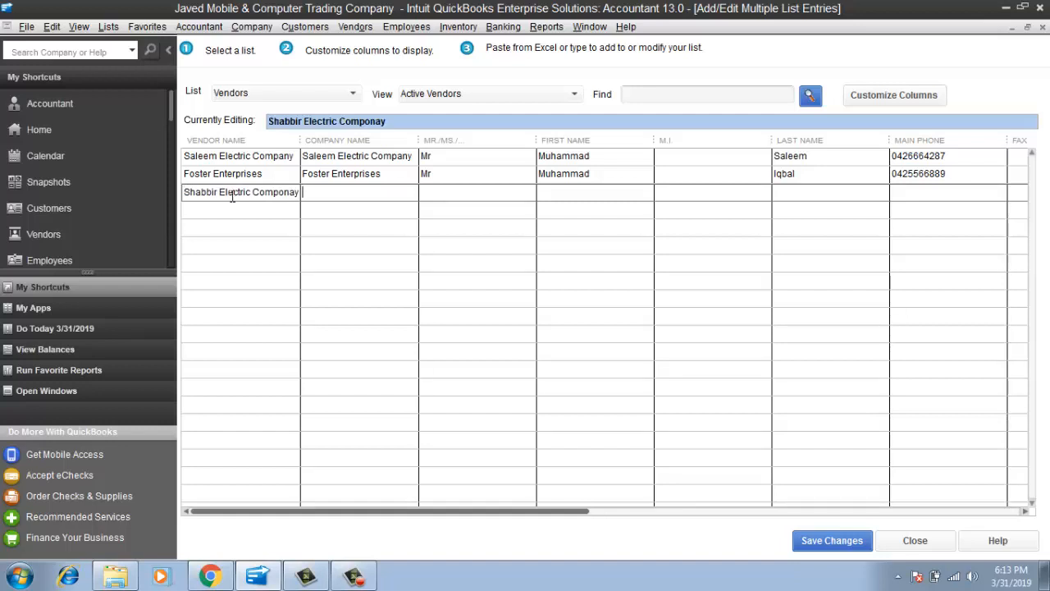
{"action": "type", "text": "Shabbir Electric Company"}
{"action": "key", "text": "Tab"}
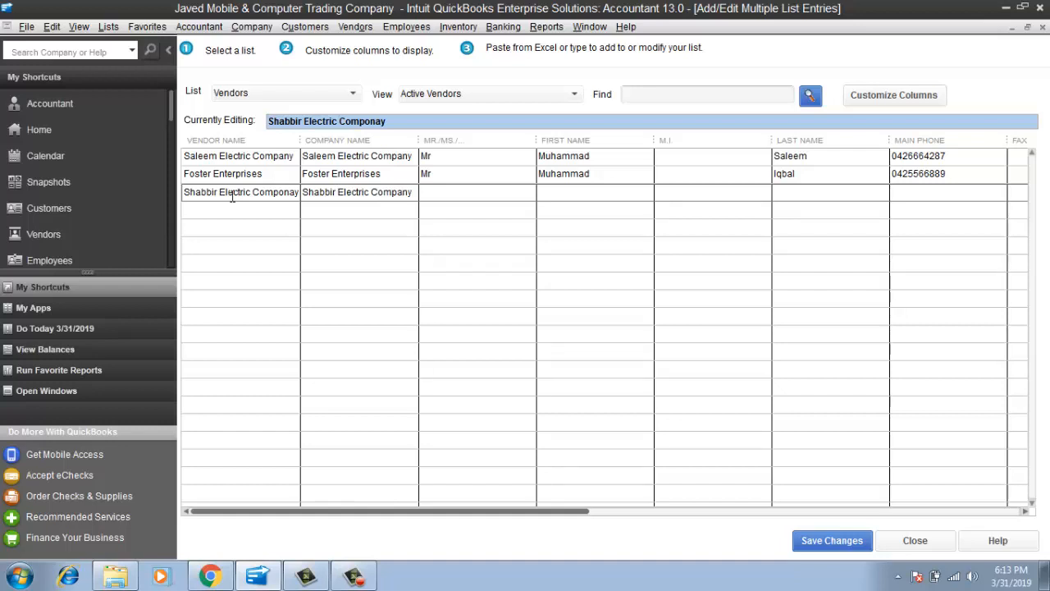
{"action": "type", "text": "Mr"}
{"action": "key", "text": "Tab"}
{"action": "key", "text": "Tab"}
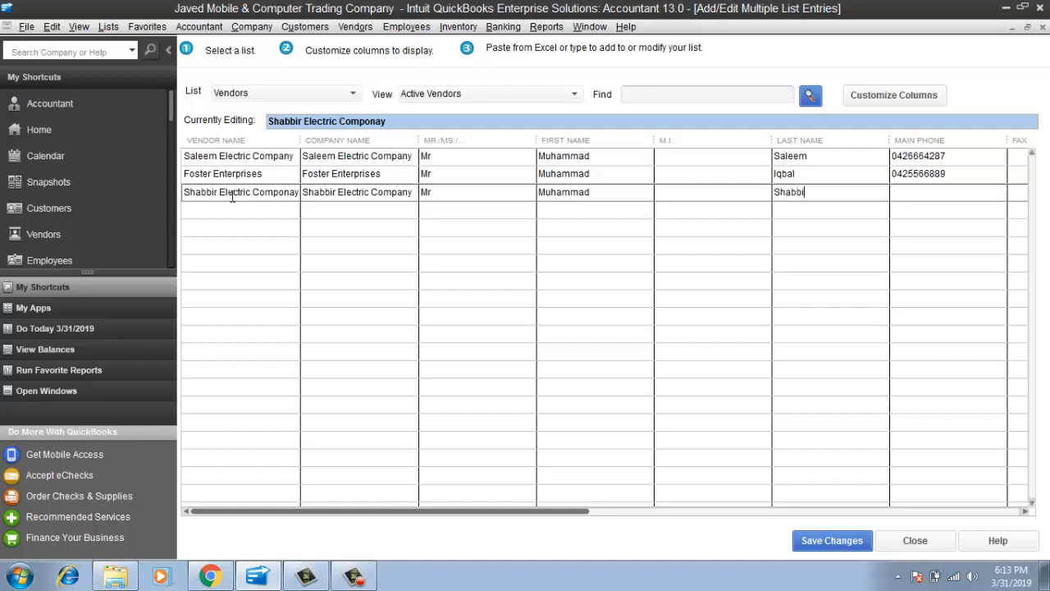
{"action": "key", "text": "Tab"}
Fill in Shabbir Electric's main phone, e-mail and street address, completing the row
{"action": "key", "text": "Tab"}
{"action": "key", "text": "Tab"}
{"action": "key", "text": "Tab"}
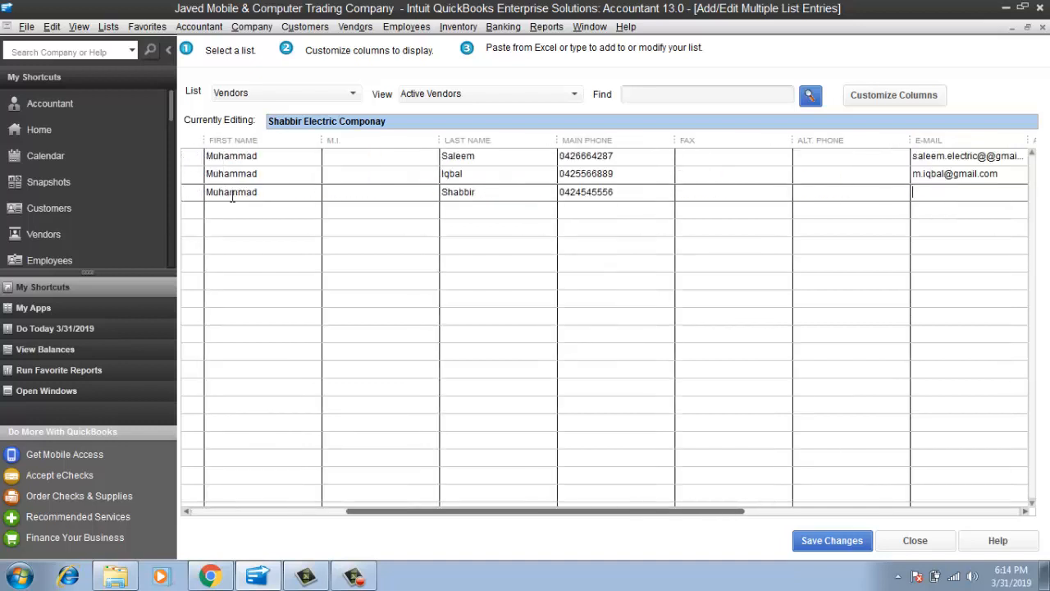
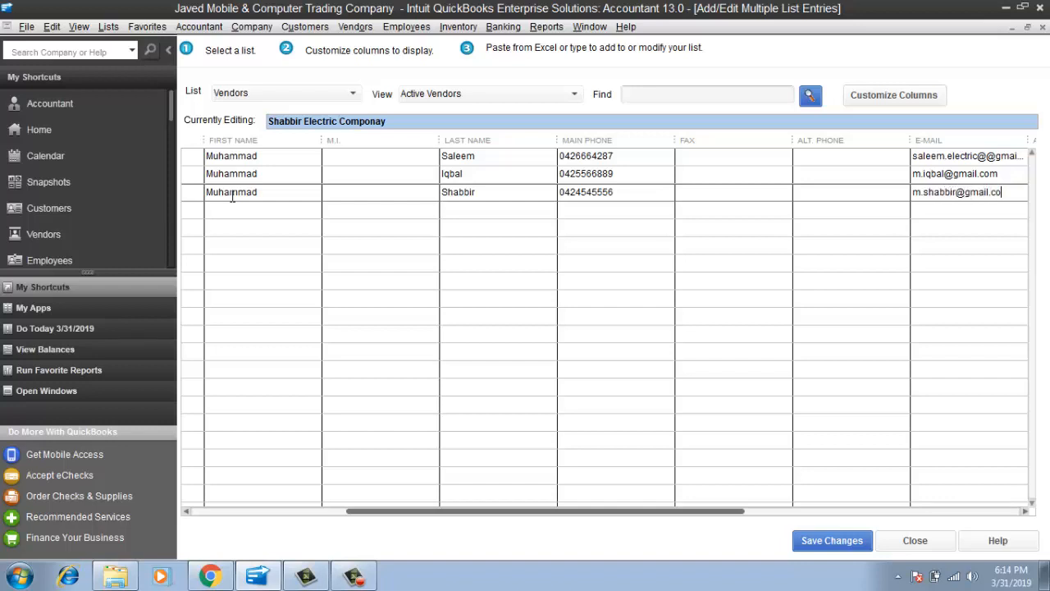
{"action": "key", "text": "Tab"}
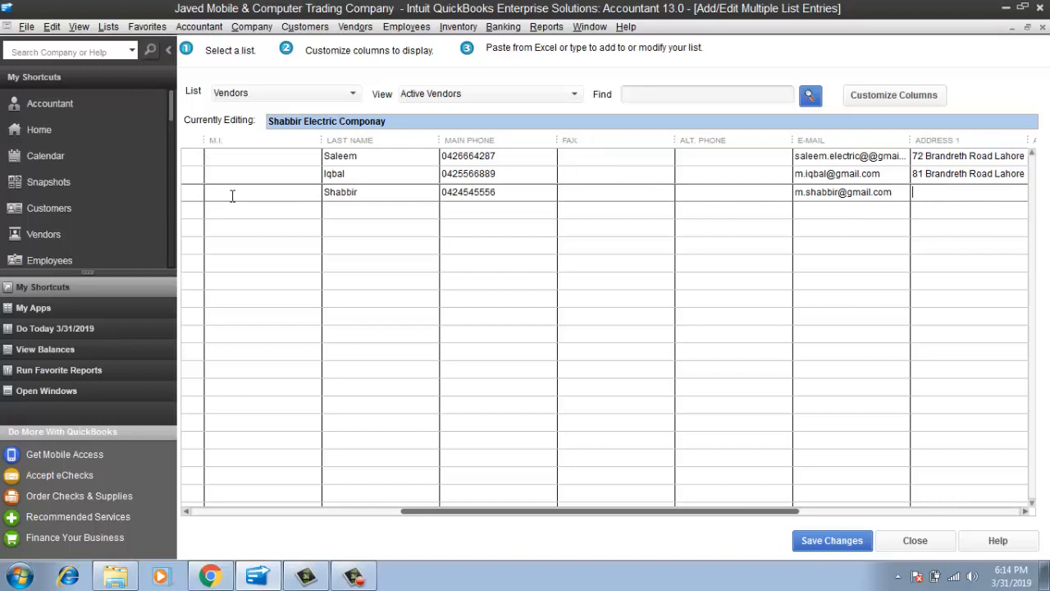
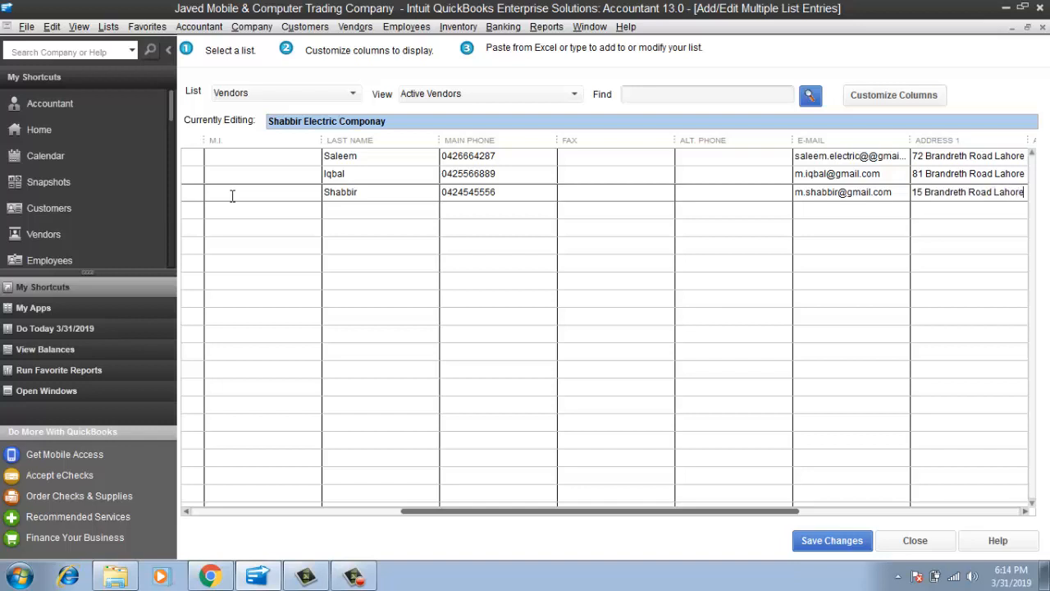
{"action": "key", "text": "Tab"}
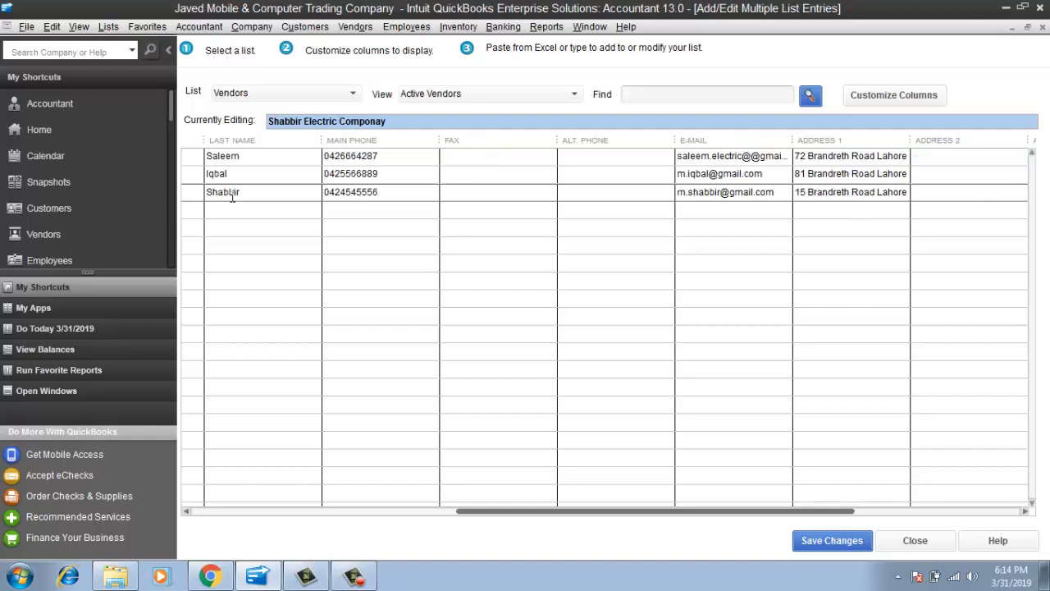
{"action": "key", "text": "Tab"}
{"action": "key", "text": "Tab"}
{"action": "key", "text": "Tab"}
{"action": "key", "text": "Tab"}
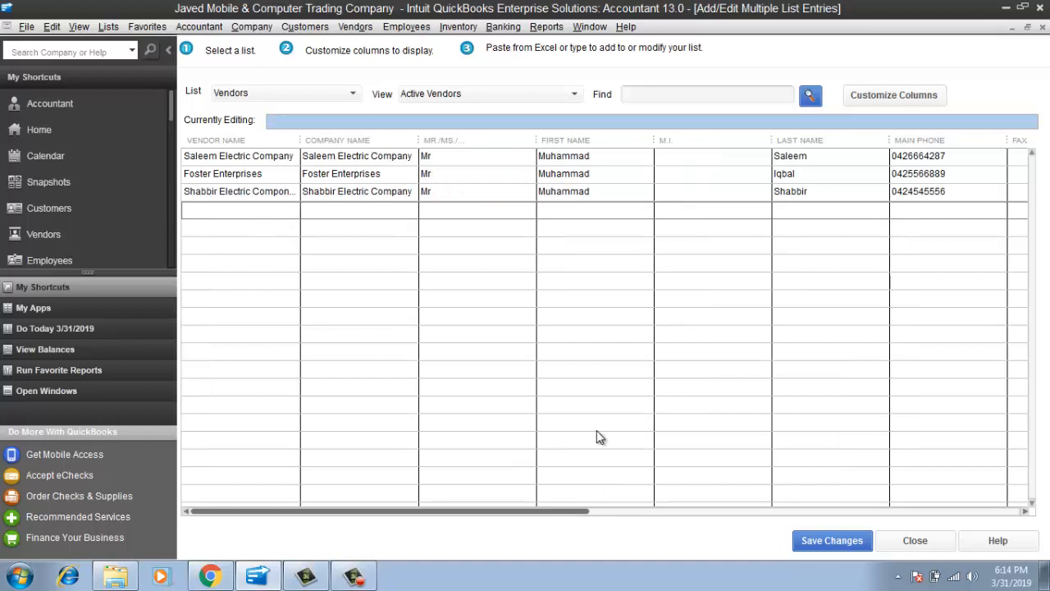
Save all three vendor records, acknowledge the Record(s) Saved message, and close the list
{"action": "left_click", "coordinate": [814, 539]}
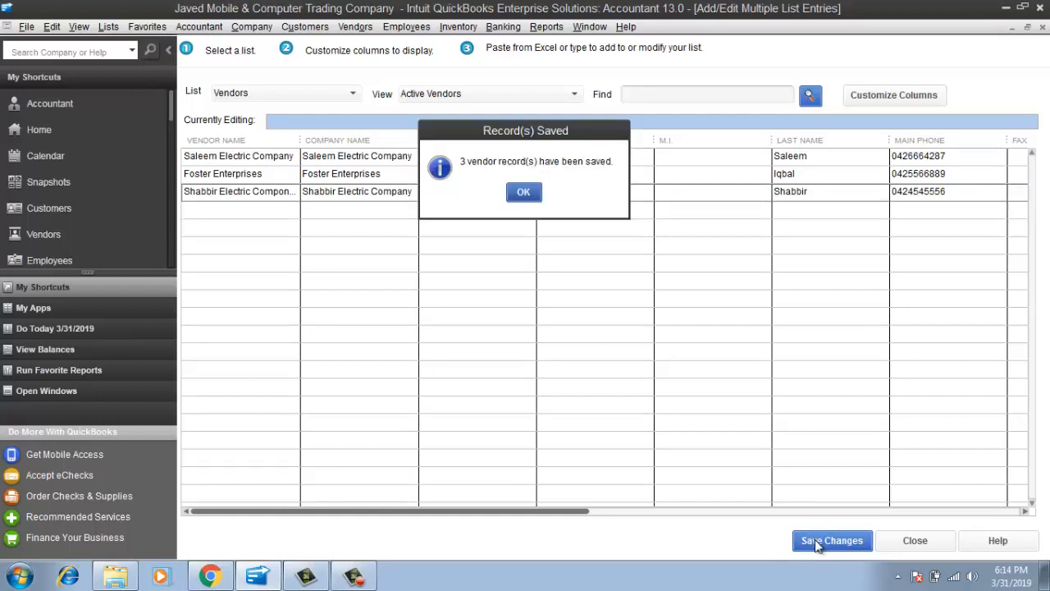
{"action": "left_click", "coordinate": [530, 194]}
{"action": "left_click", "coordinate": [912, 543]}
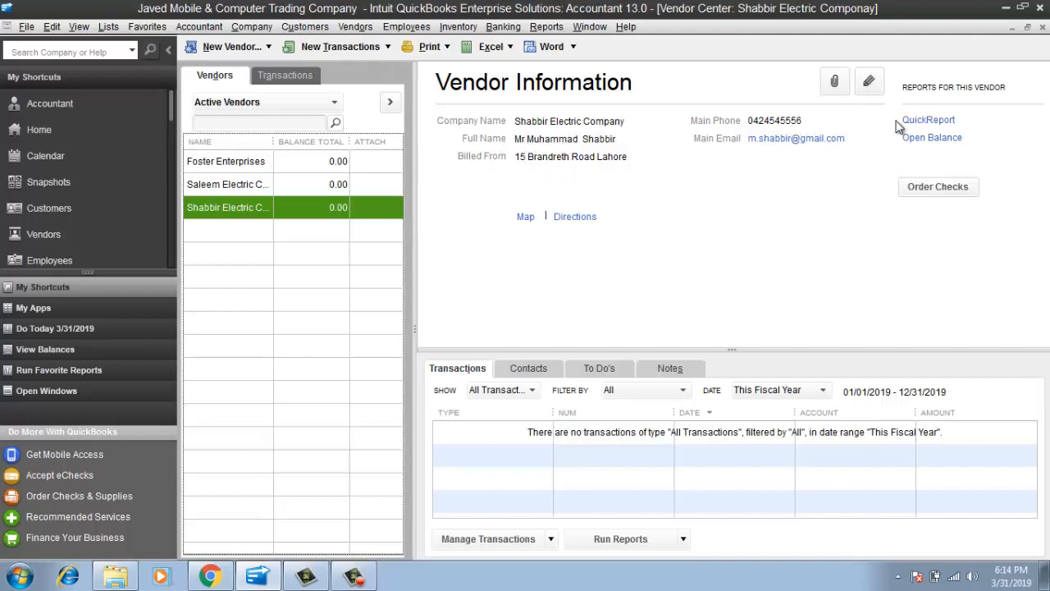
Review Saleem, Shabbir and Foster vendor details, then open and close Foster Enterprises' Edit Vendor record
{"action": "left_click", "coordinate": [241, 184]}
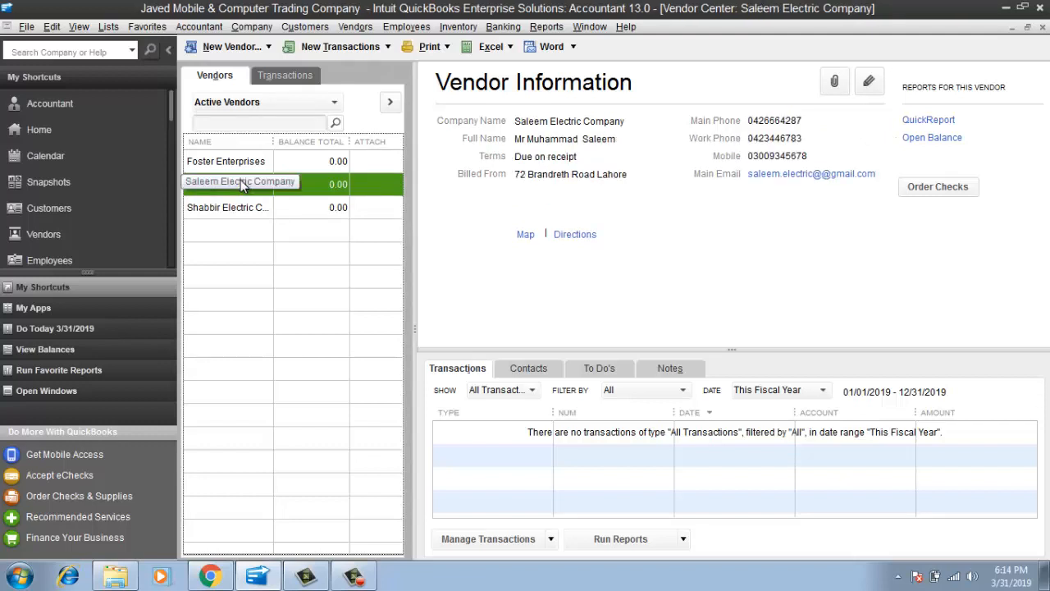
{"action": "left_click", "coordinate": [238, 208]}
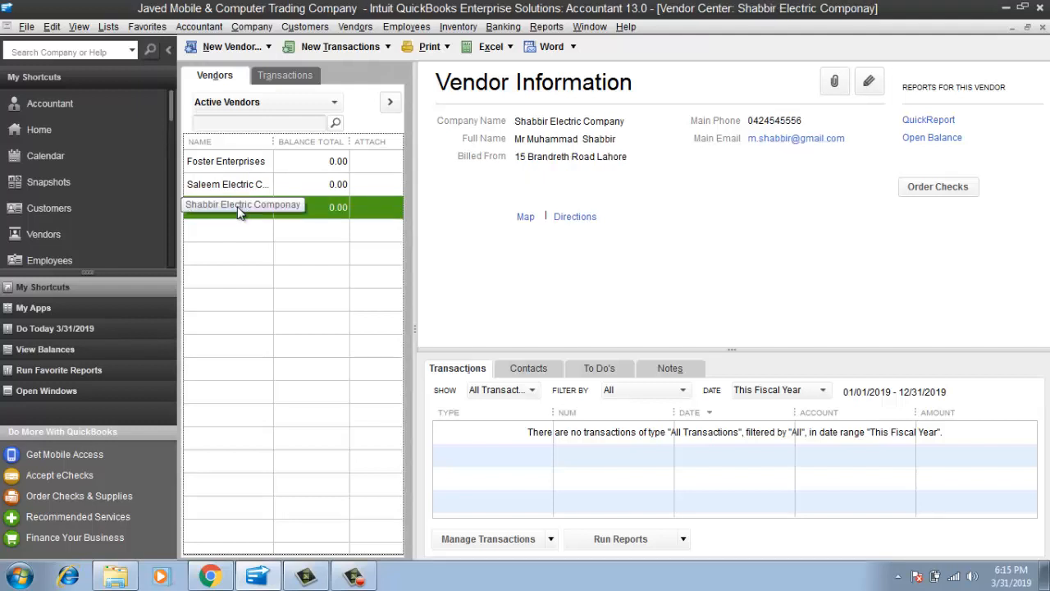
{"action": "left_click", "coordinate": [219, 164]}
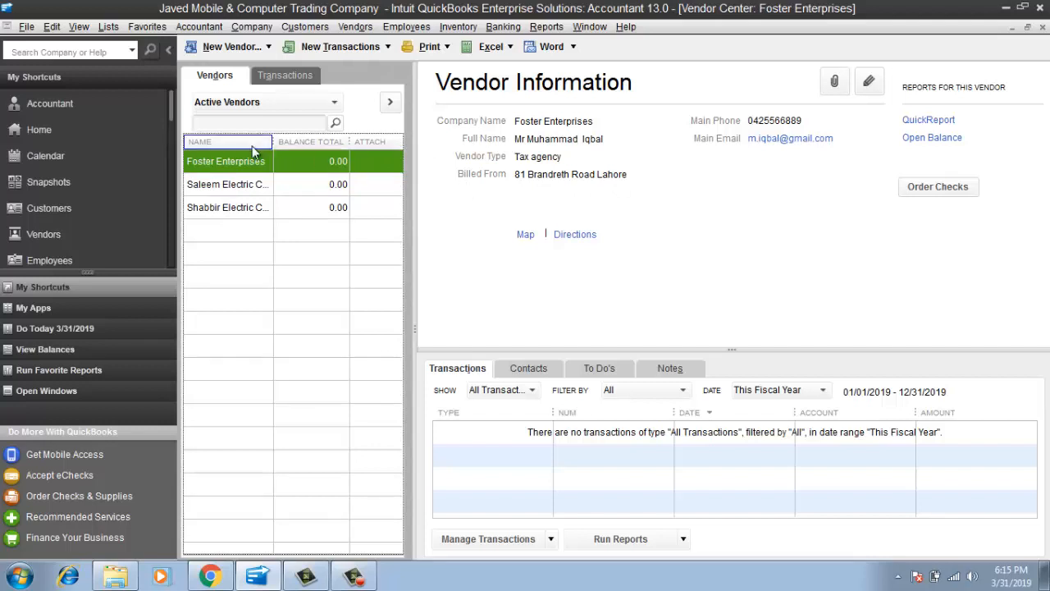
{"action": "double_click", "coordinate": [237, 159]}
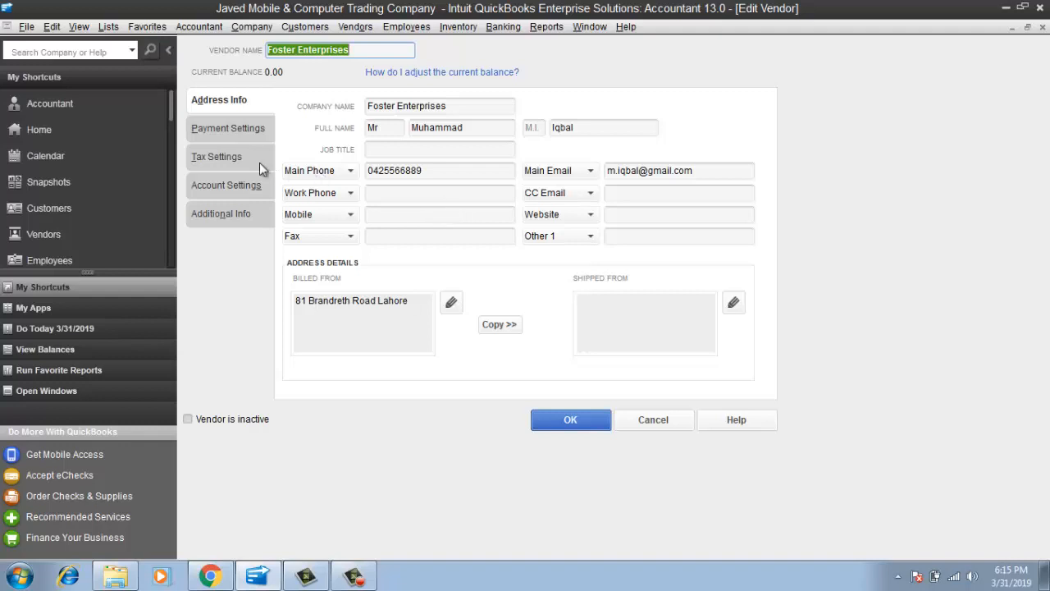
{"action": "left_click", "coordinate": [559, 419]}
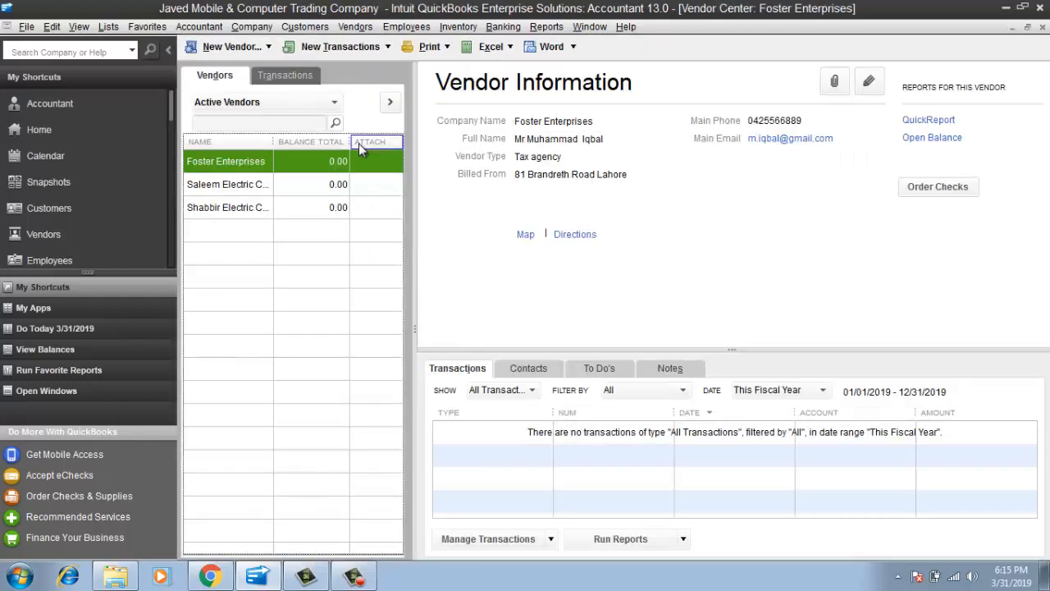